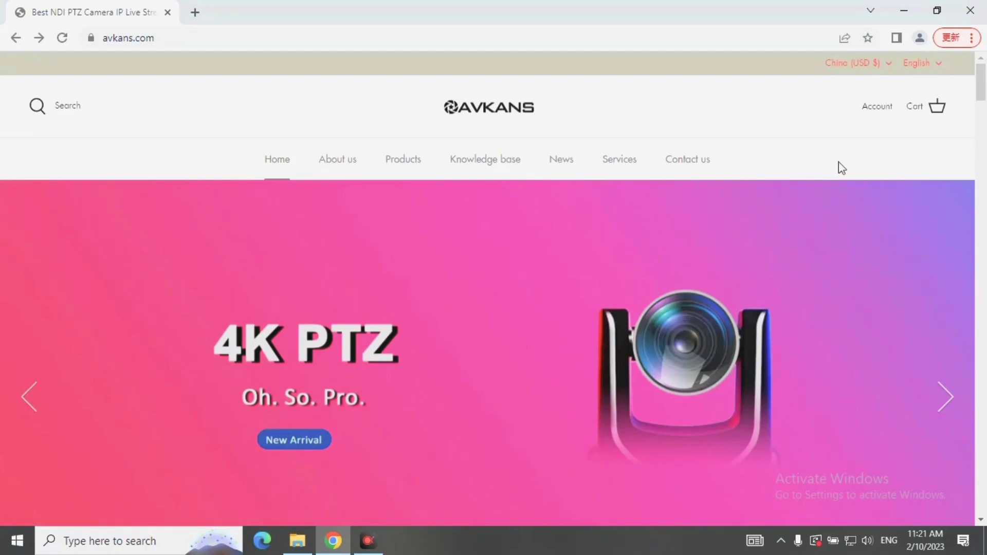
# Download CameraCMS for AV-E20 and AV-E20-NDI cameras from AVKANS's Software Download page.
pyautogui.moveTo(619, 159)
pyautogui.click(546, 221)
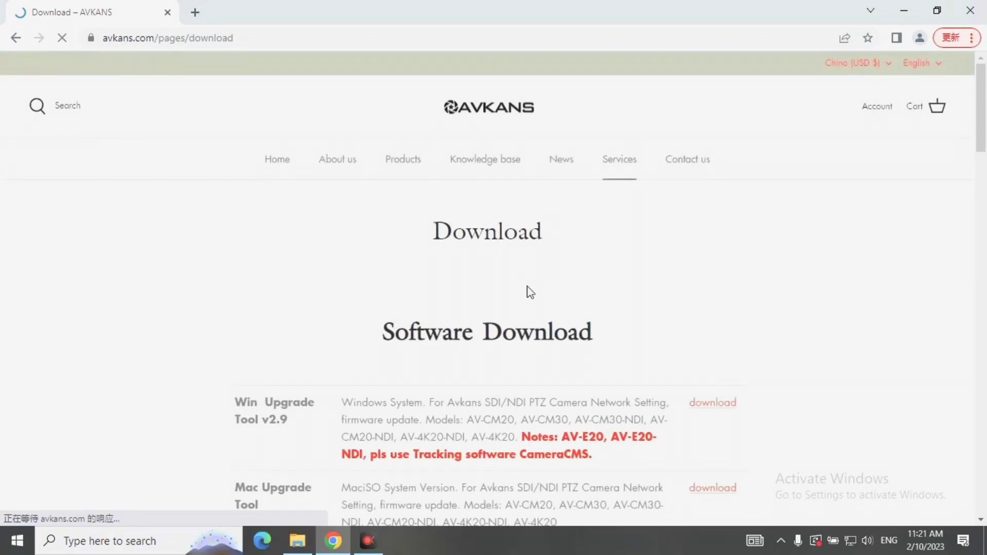
pyautogui.scroll(-1, 401, 330)
pyautogui.scroll(-1, 401, 330)
pyautogui.scroll(-2, 395, 303)
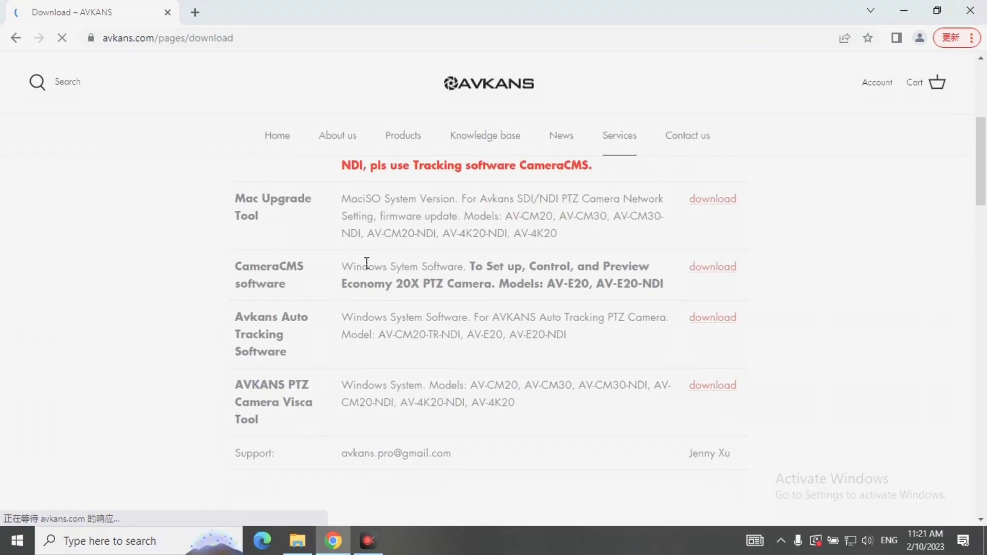
pyautogui.moveTo(344, 266); pyautogui.dragTo(666, 289)
pyautogui.click(624, 283)
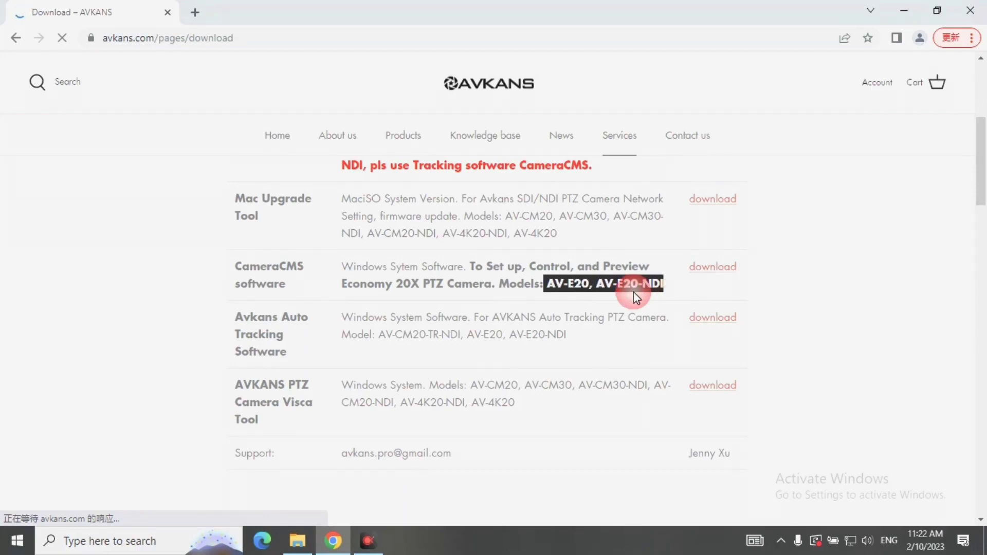
pyautogui.click(718, 276)
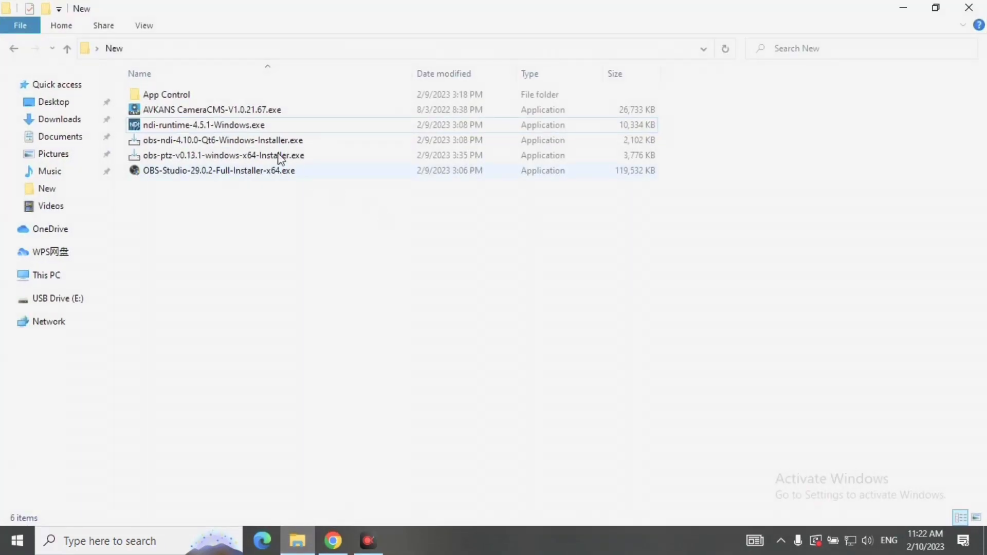
# Install CameraCMS-V1.0.21.67 in English with the default folder and desktop icon, then show the desktop.
pyautogui.click(250, 112)
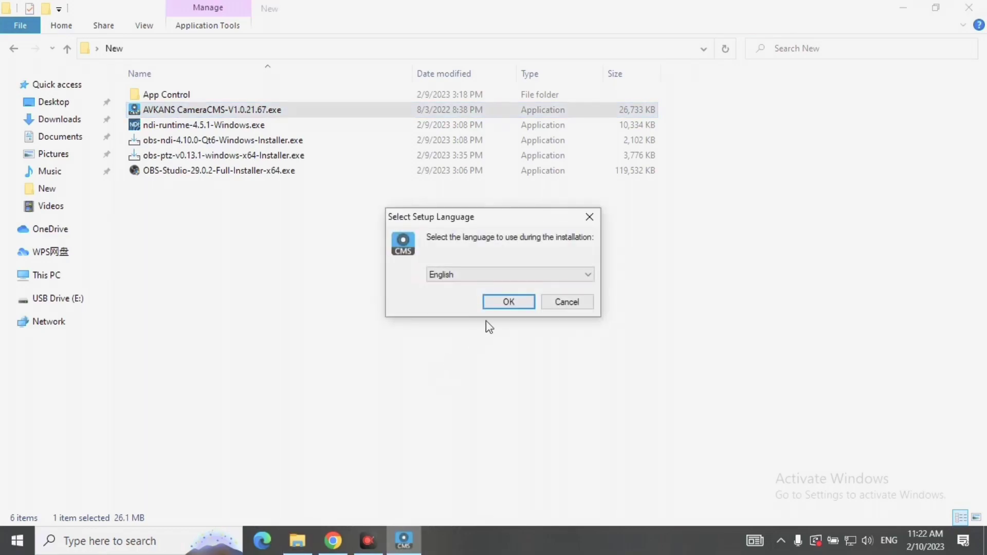
pyautogui.click(506, 304)
pyautogui.click(590, 390)
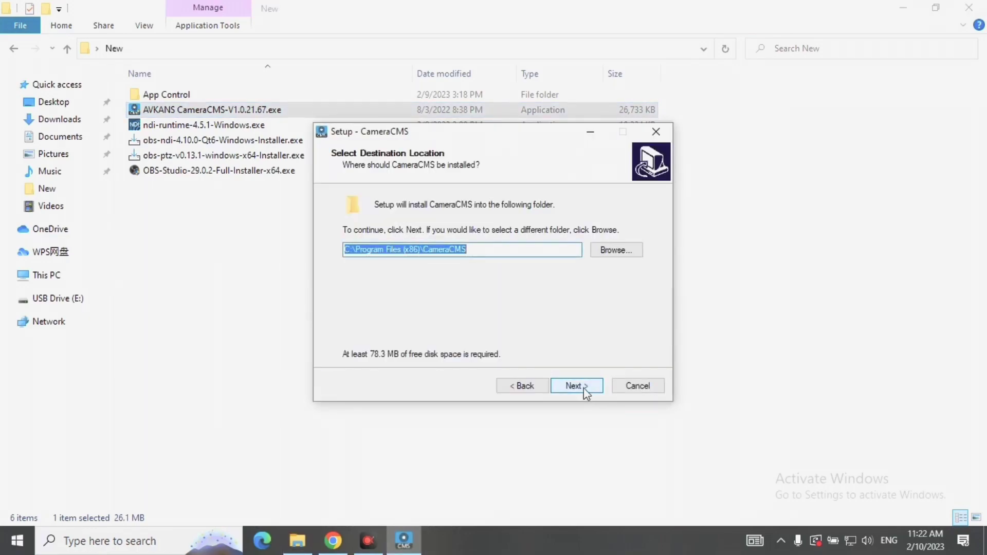
pyautogui.click(552, 333)
pyautogui.click(573, 386)
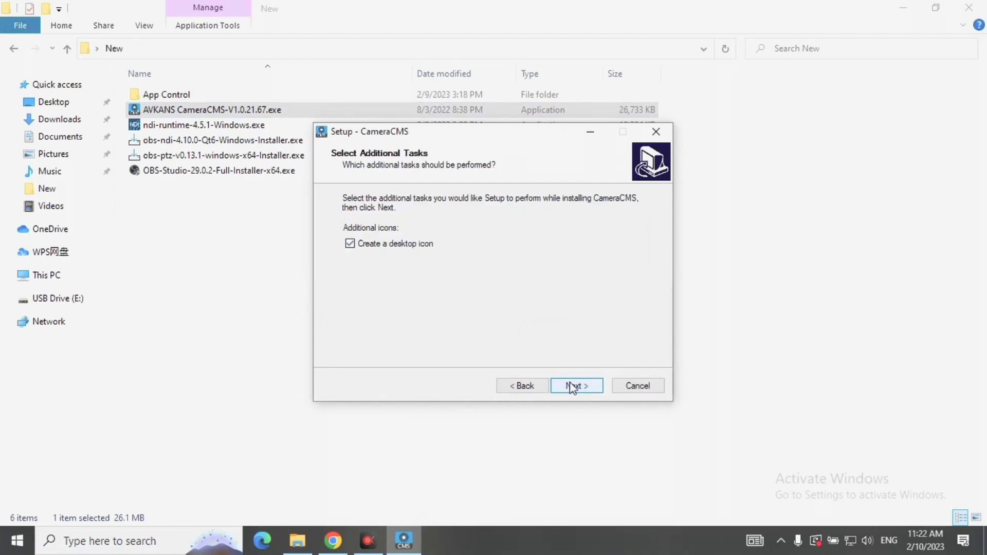
pyautogui.click(572, 387)
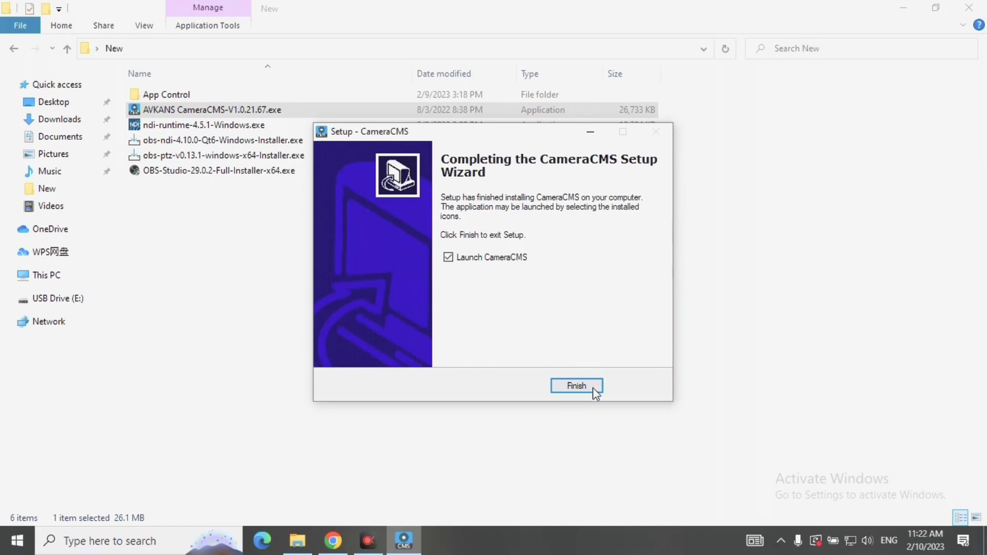
pyautogui.click(593, 388)
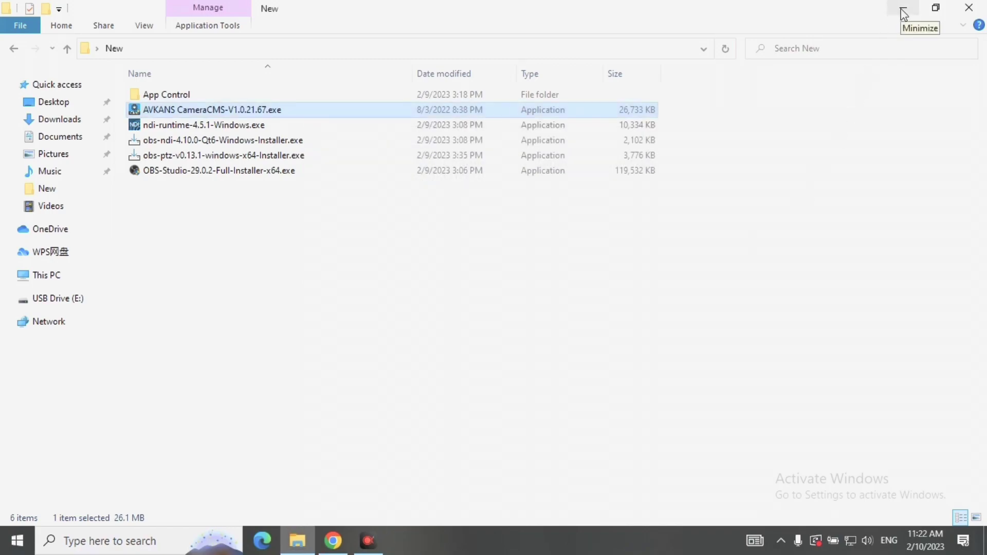
pyautogui.click(905, 14)
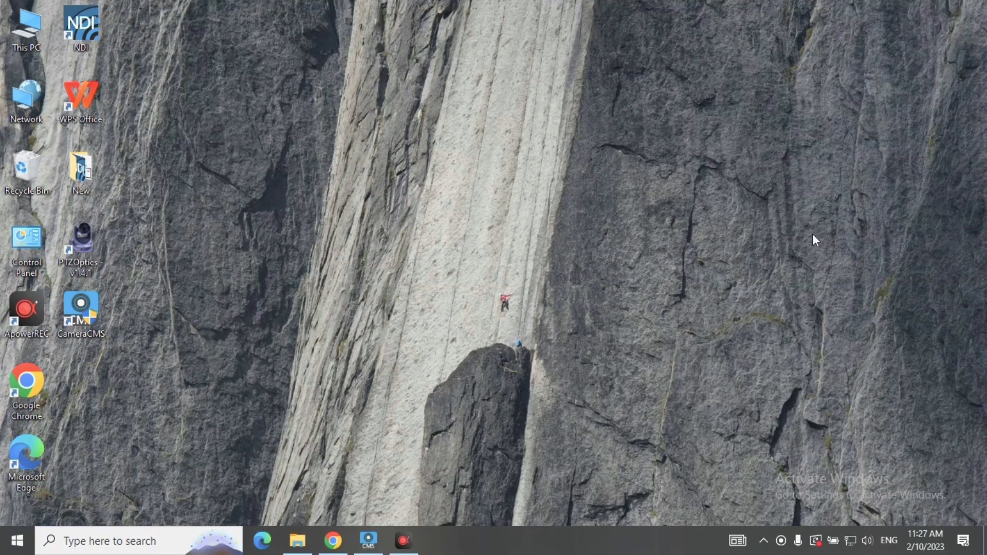
# Search the network in CameraCMS and select the found AV-E20-NDI camera.
pyautogui.click(368, 541)
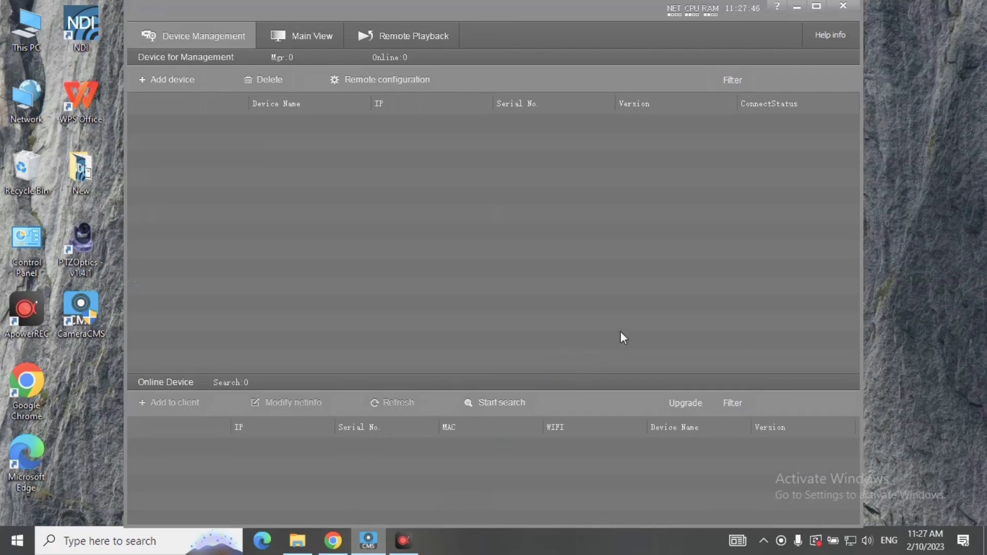
pyautogui.click(508, 405)
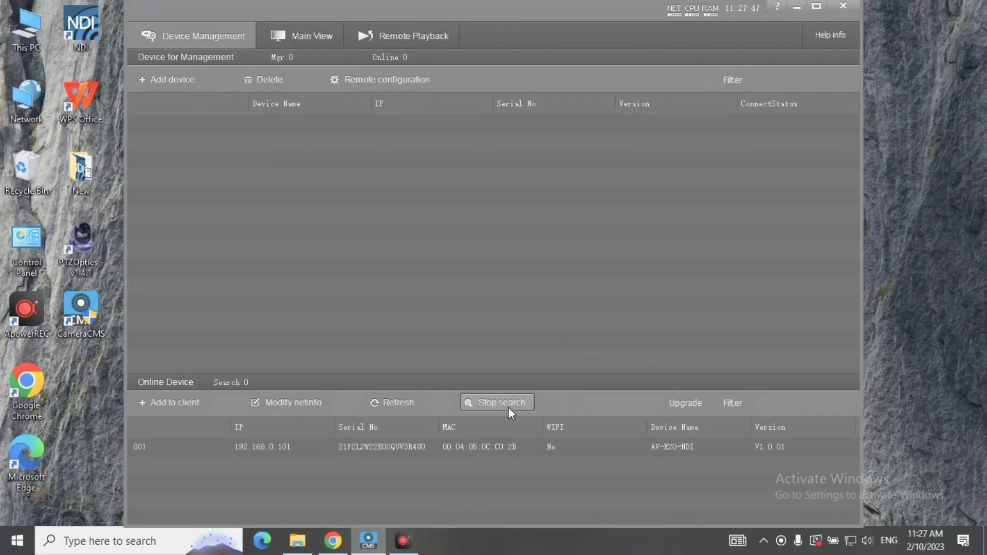
pyautogui.click(503, 448)
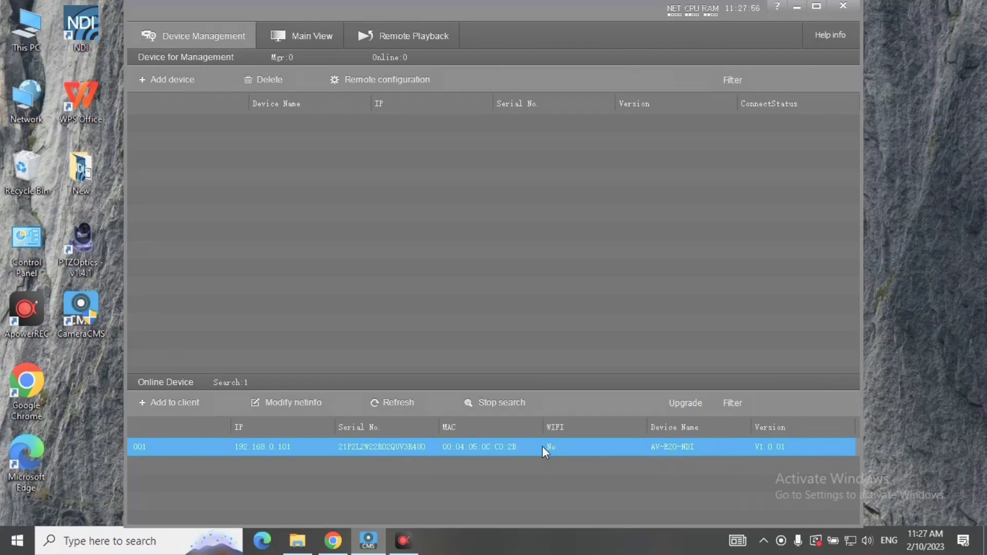
# Check the camera's network info, leaving it on DHCP and closing without saving.
pyautogui.click(307, 402)
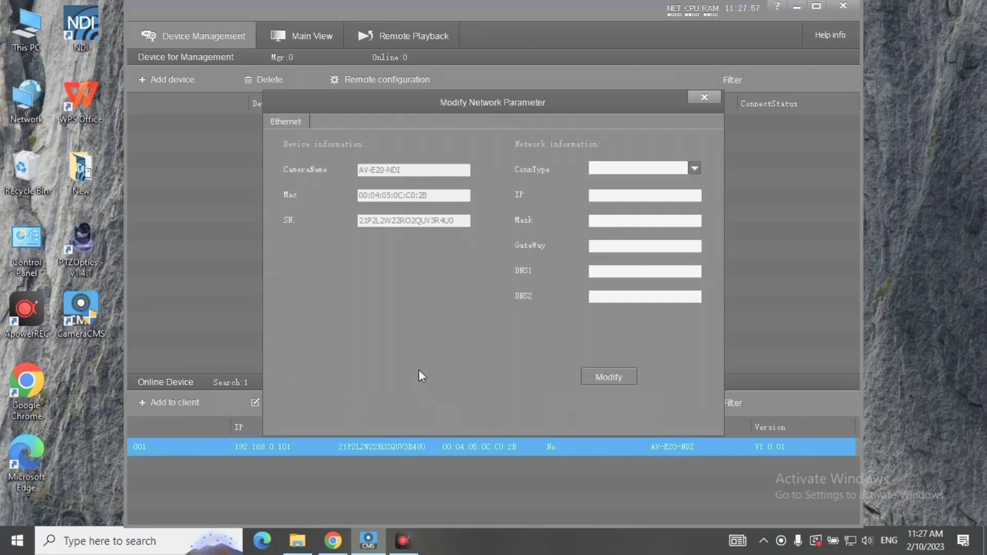
pyautogui.click(694, 169)
pyautogui.click(675, 178)
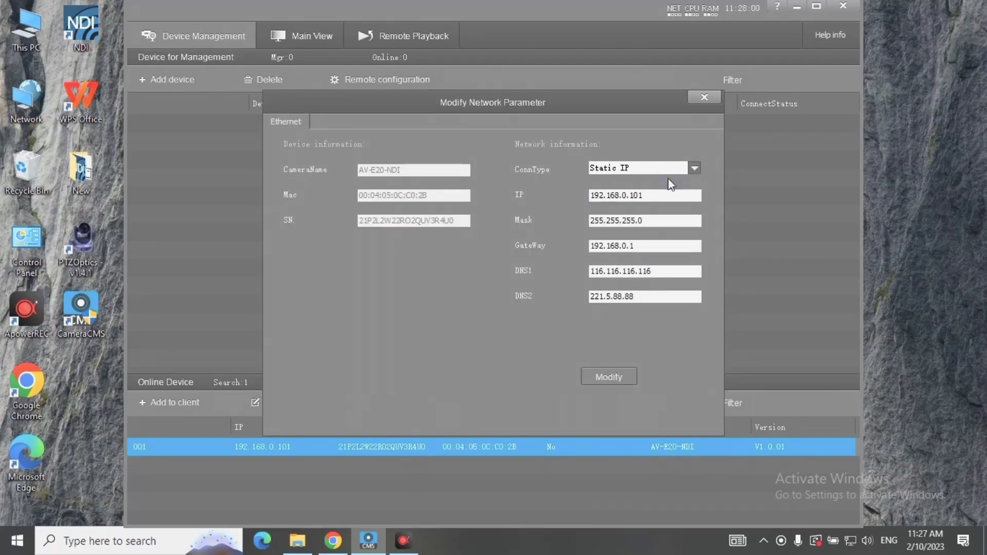
pyautogui.click(697, 172)
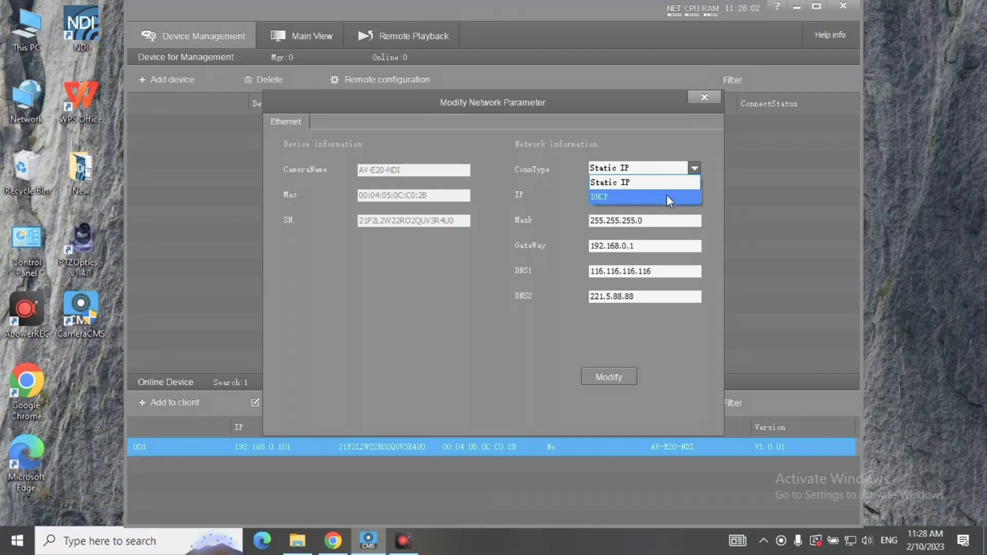
pyautogui.click(666, 194)
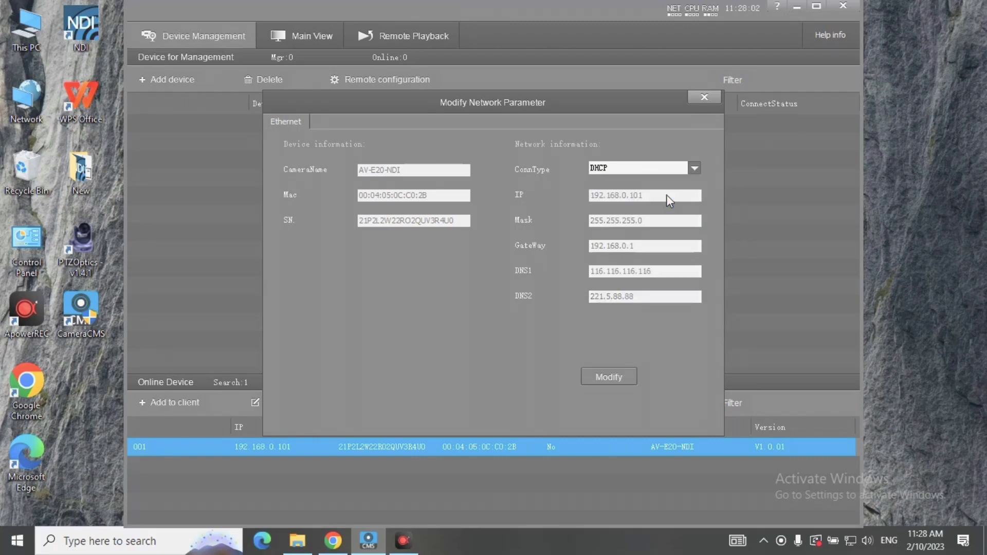
pyautogui.click(705, 98)
# Add the camera at 192.168.0.101 to the client and select it in the managed list.
pyautogui.click(169, 406)
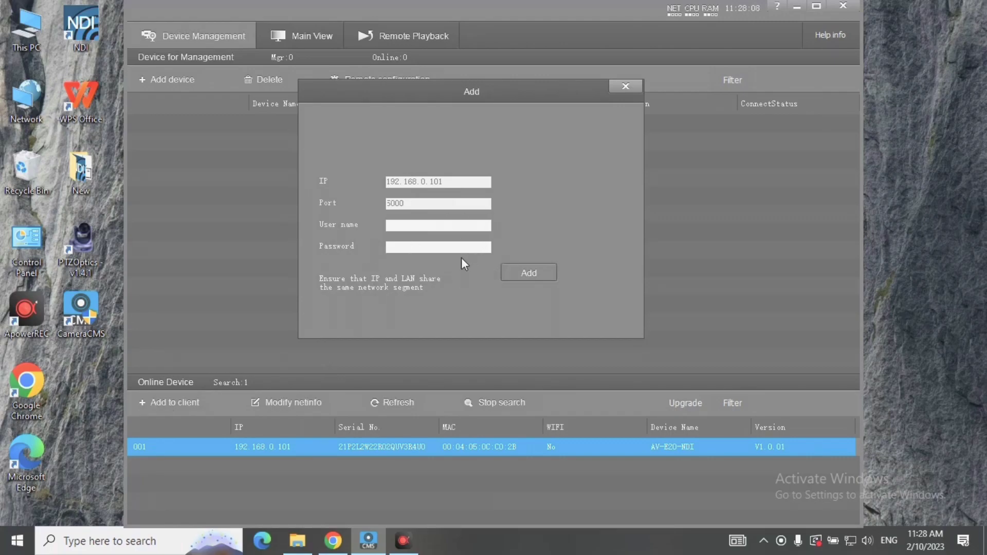
pyautogui.click(530, 276)
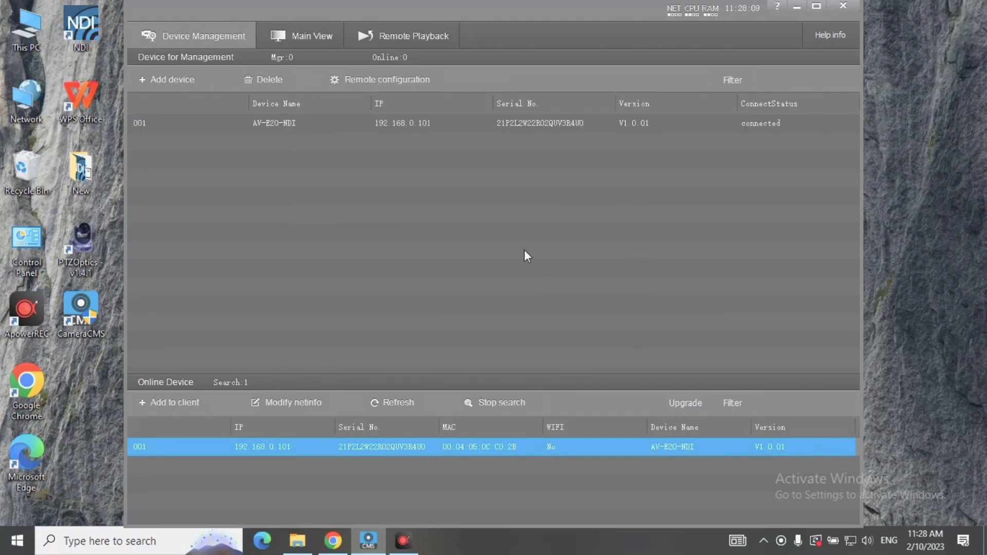
pyautogui.click(499, 124)
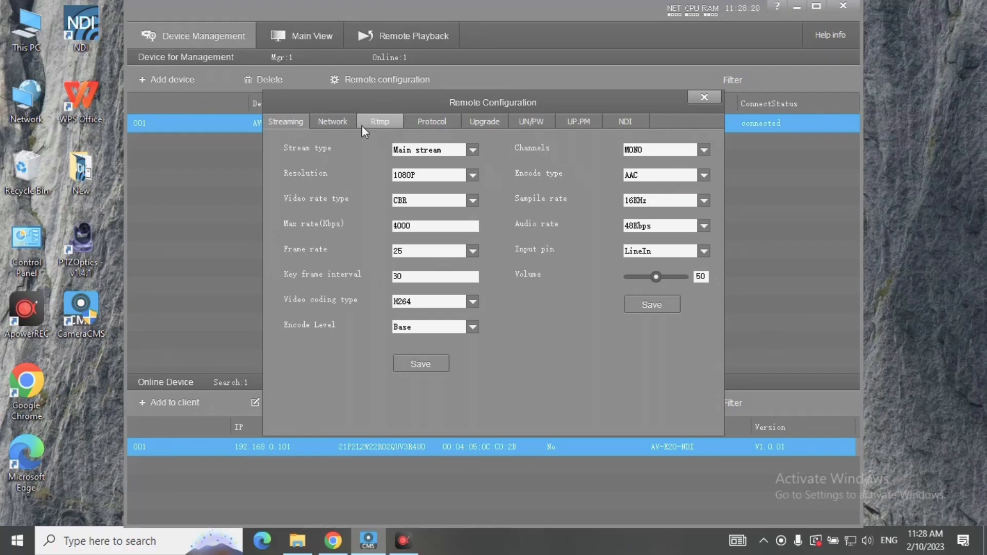
# Review the network, RTMP, protocol, upgrade, system and NDI name tabs, then close Remote Configuration.
pyautogui.click(320, 122)
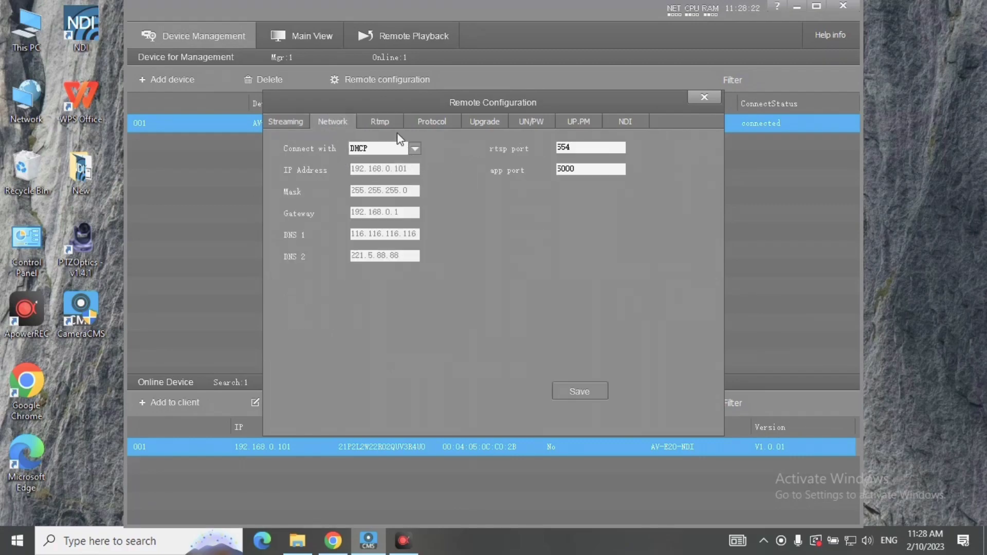
pyautogui.click(386, 122)
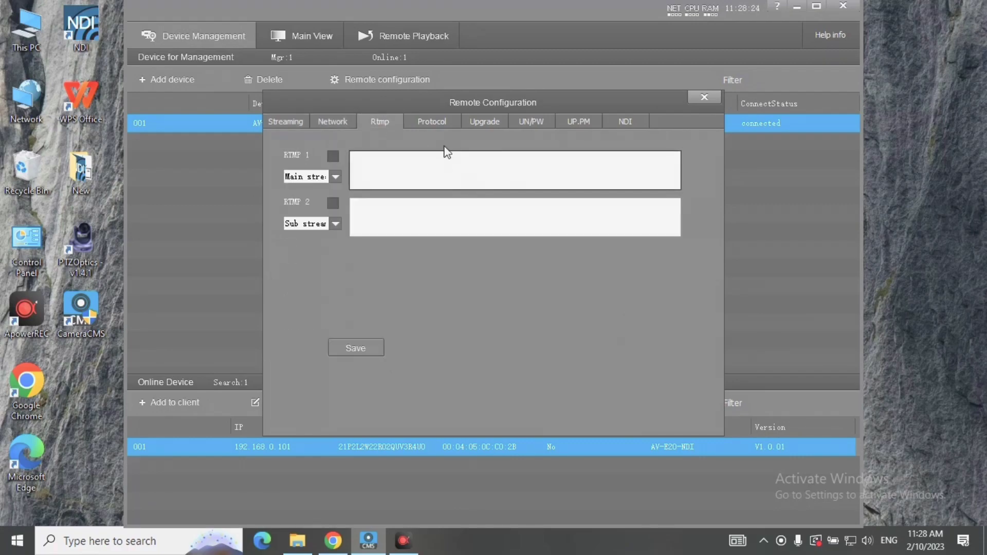
pyautogui.click(438, 120)
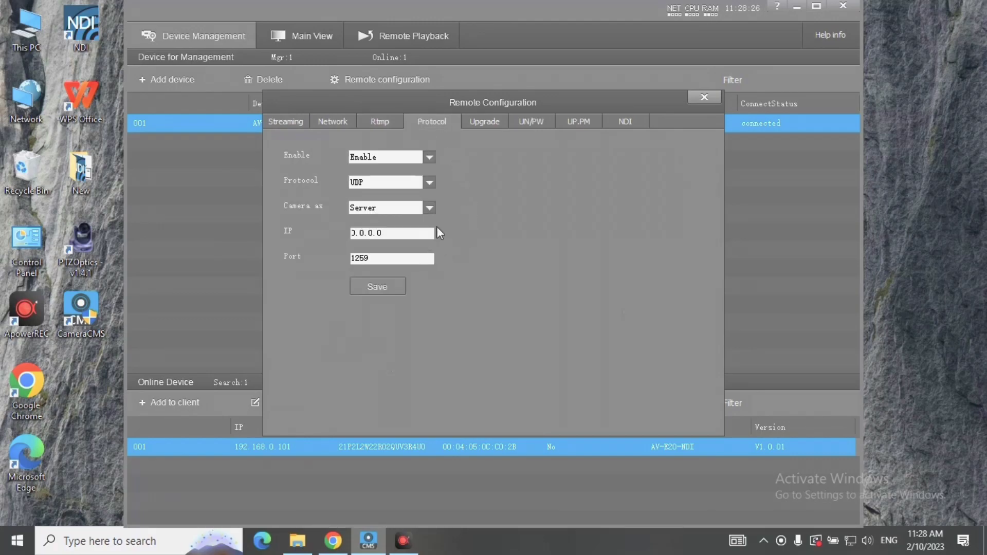
pyautogui.click(481, 124)
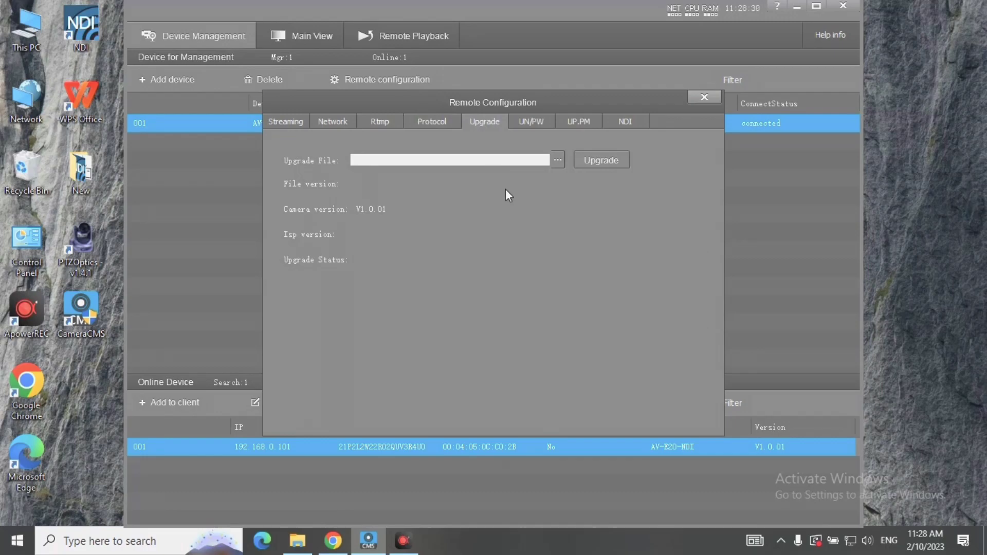
pyautogui.click(543, 123)
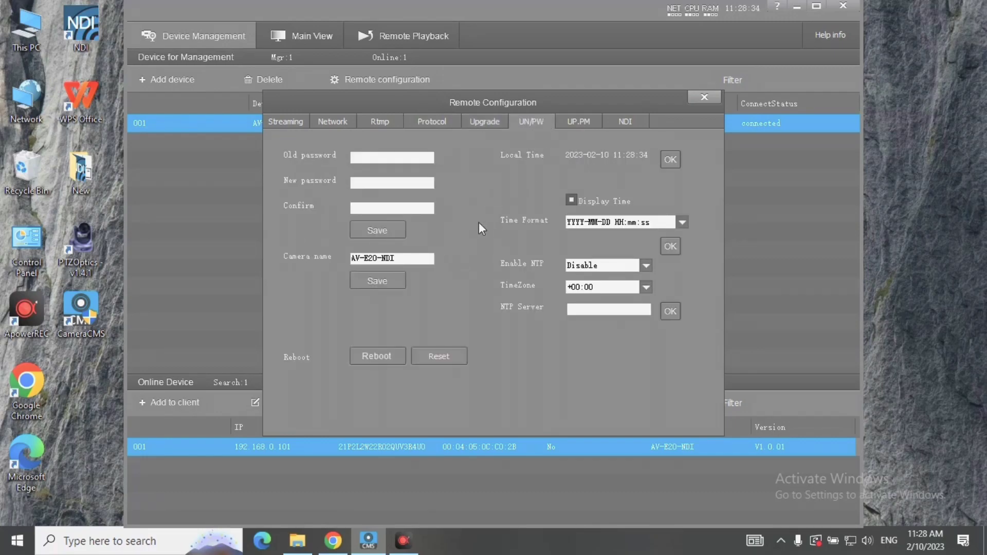
pyautogui.click(629, 123)
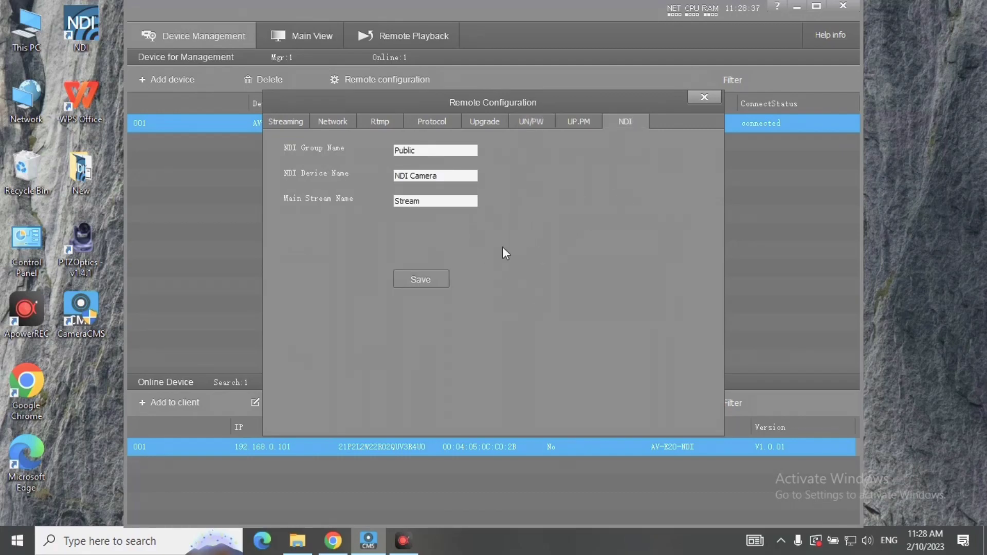
pyautogui.click(705, 99)
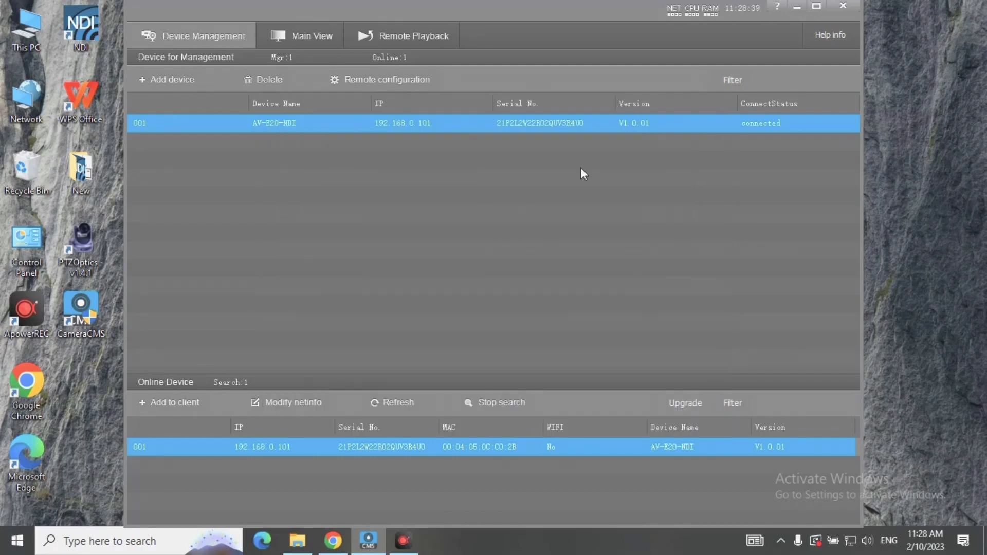
# Open the AV-E20-NDI live feed in Main View and try the 4-split and single layouts.
pyautogui.click(315, 35)
pyautogui.doubleClick(180, 72)
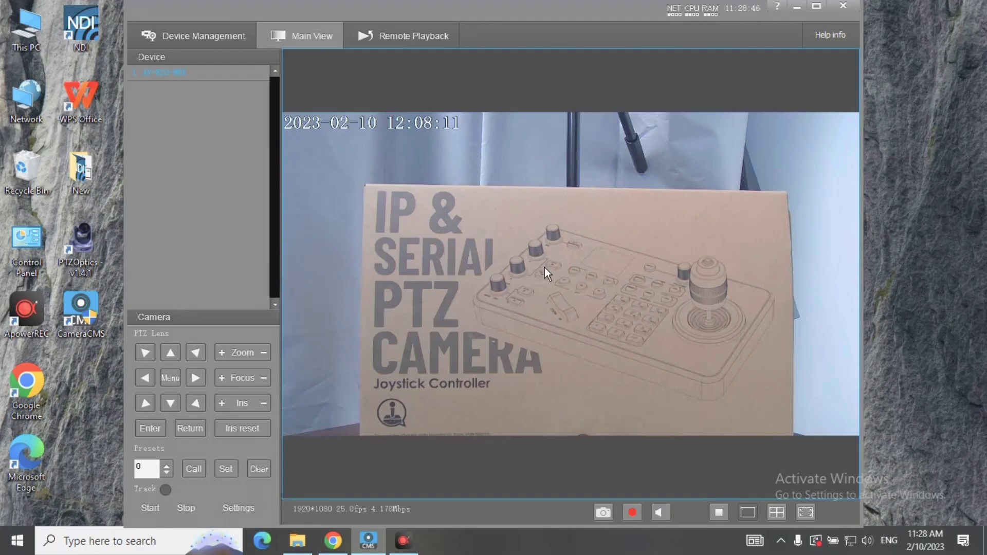
pyautogui.click(777, 512)
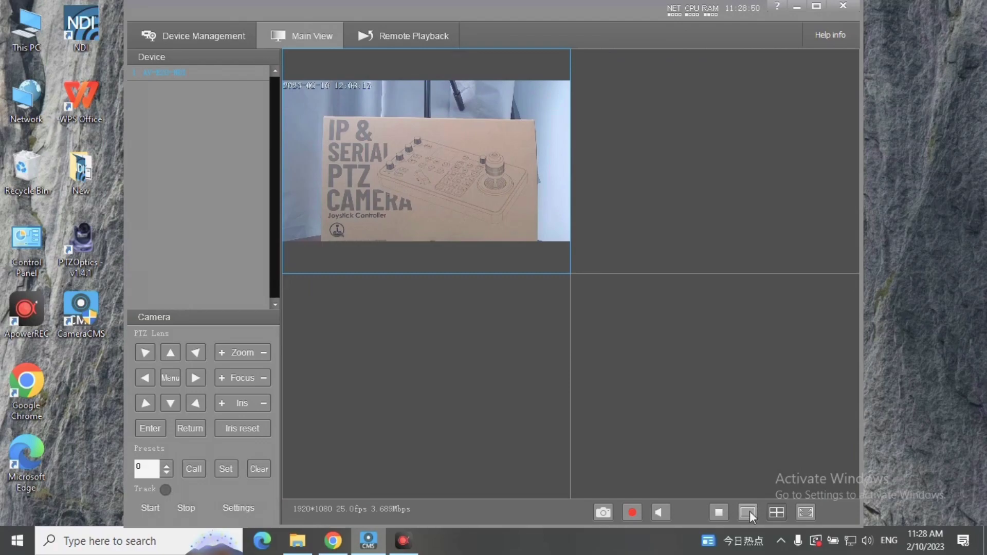
pyautogui.click(748, 513)
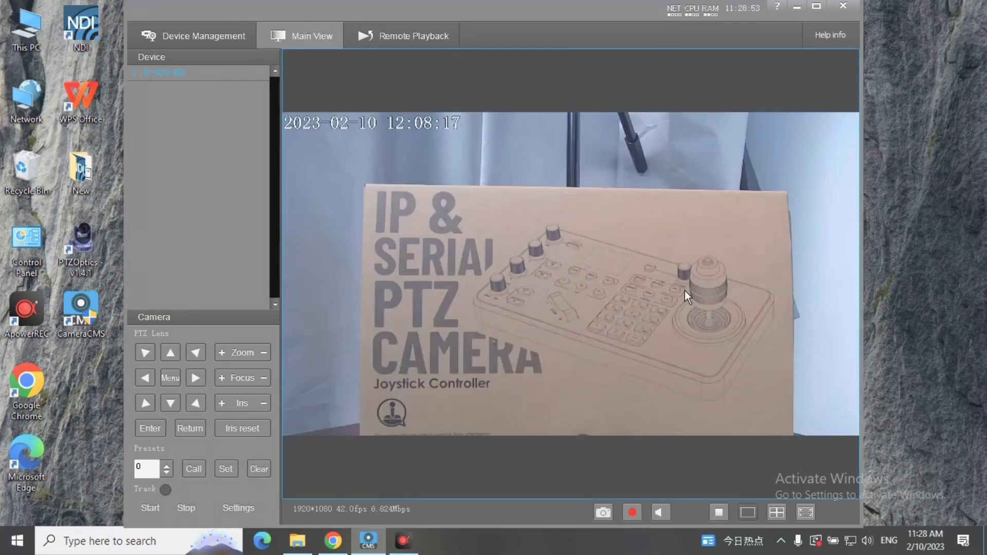
# Tilt up, pan right, tilt down, toggle the camera menu, zoom in and out, keep preset 0.
pyautogui.click(169, 351)
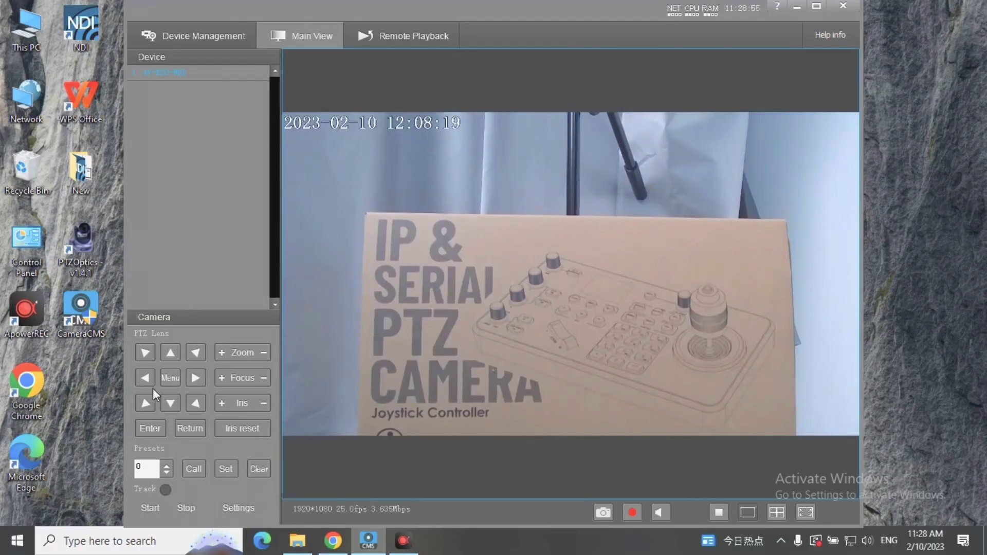
pyautogui.click(197, 376)
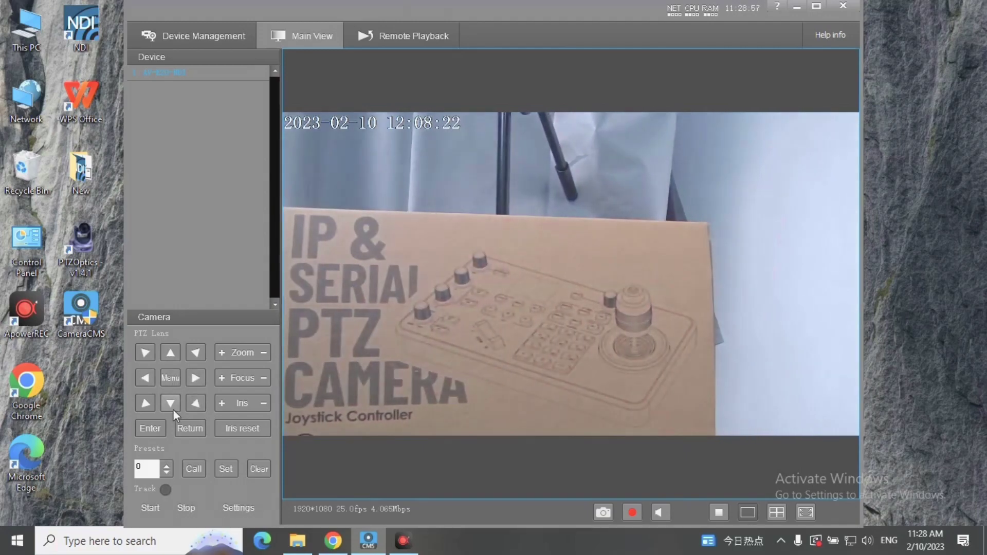
pyautogui.click(171, 407)
pyautogui.click(172, 376)
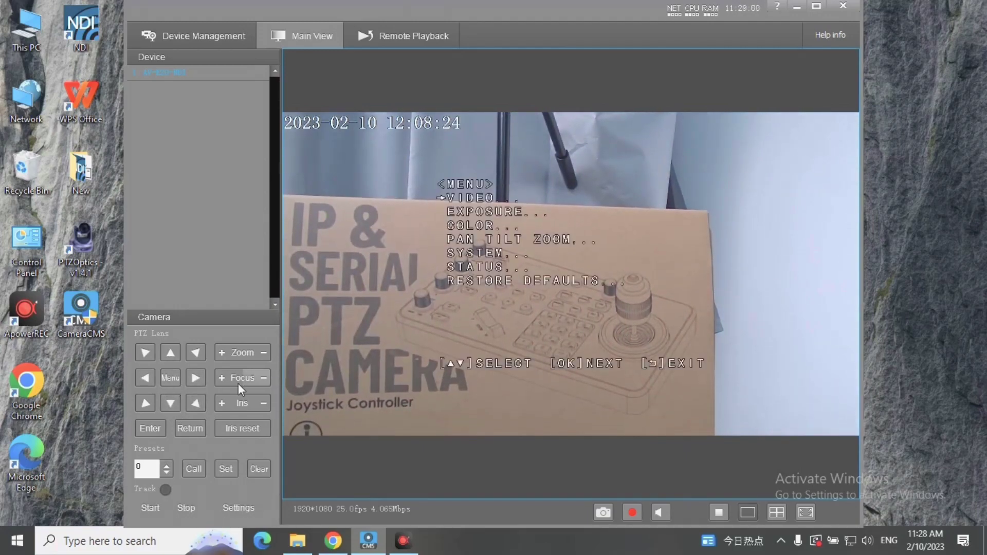
pyautogui.click(165, 377)
pyautogui.click(223, 353)
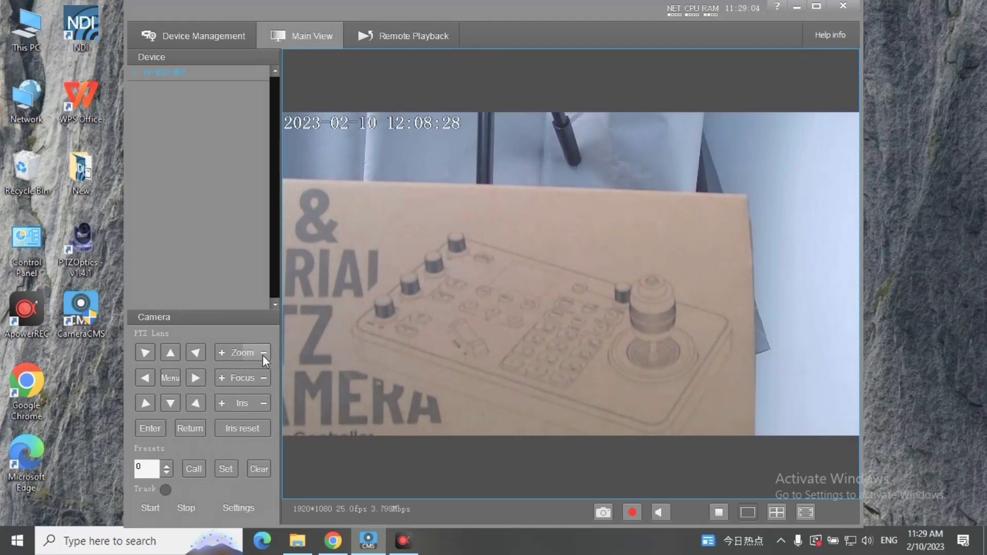
pyautogui.click(263, 355)
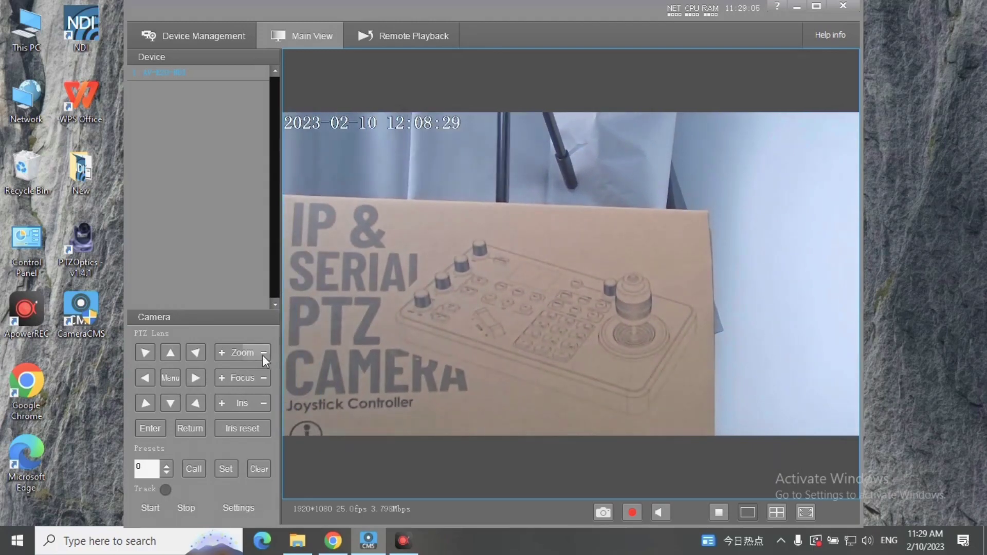
pyautogui.click(164, 467)
pyautogui.click(169, 470)
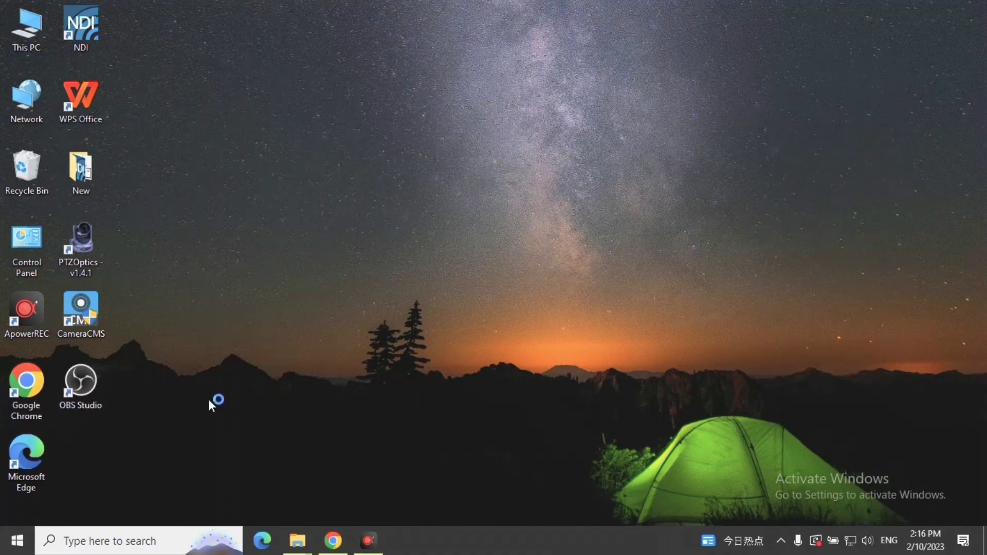
pyautogui.doubleClick(80, 383)
pyautogui.click(213, 495)
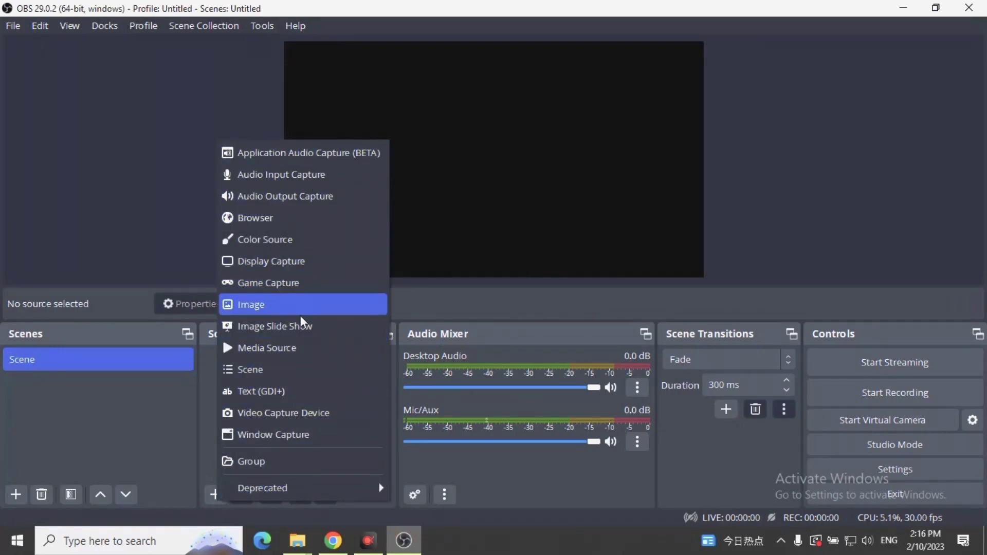
pyautogui.click(553, 158)
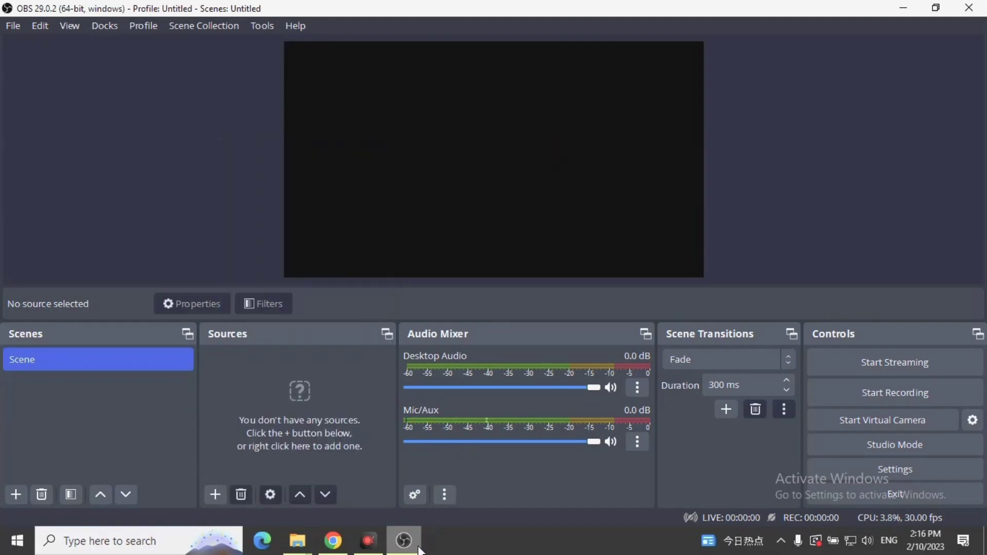
pyautogui.click(969, 8)
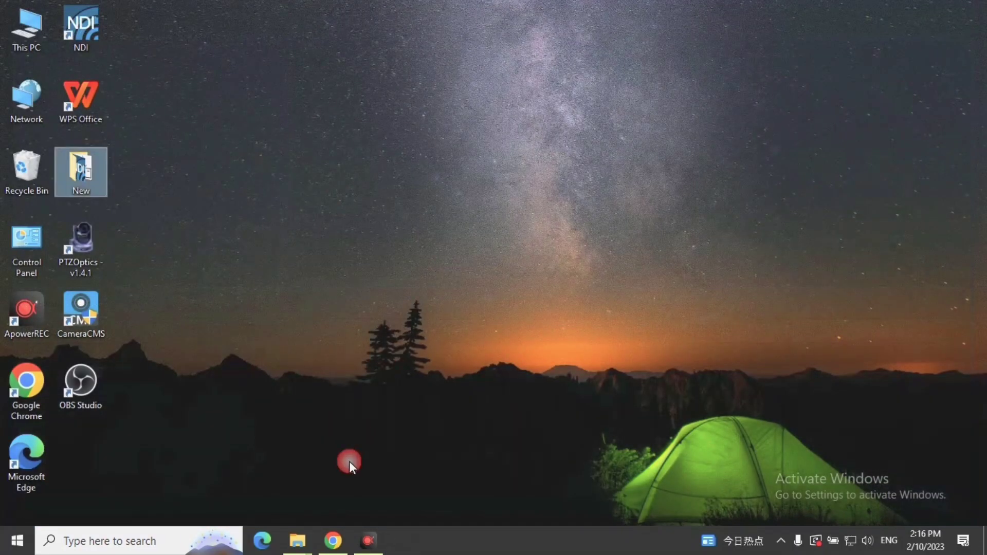
pyautogui.moveTo(297, 541)
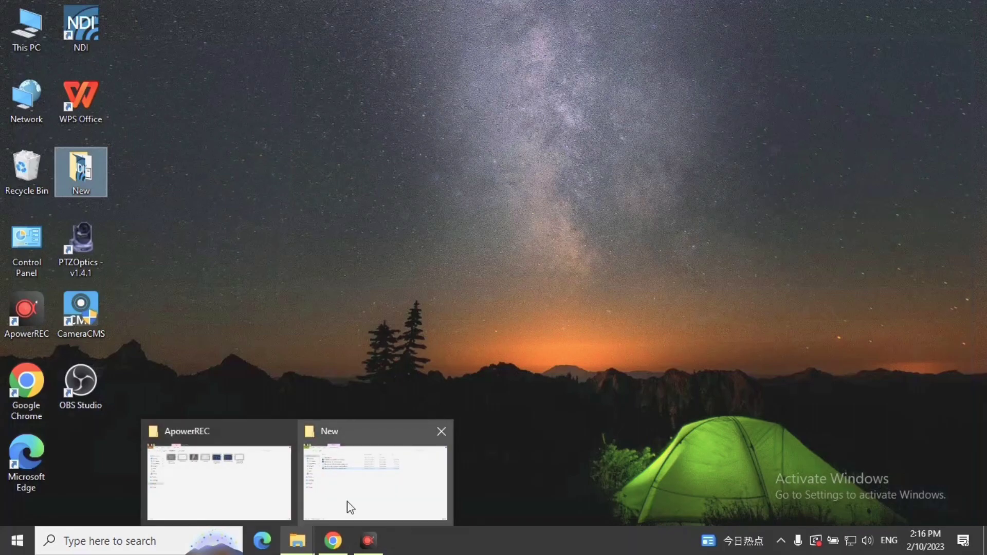
# Install the obs-ndi plugin from the New folder with the default install folder.
pyautogui.click(347, 506)
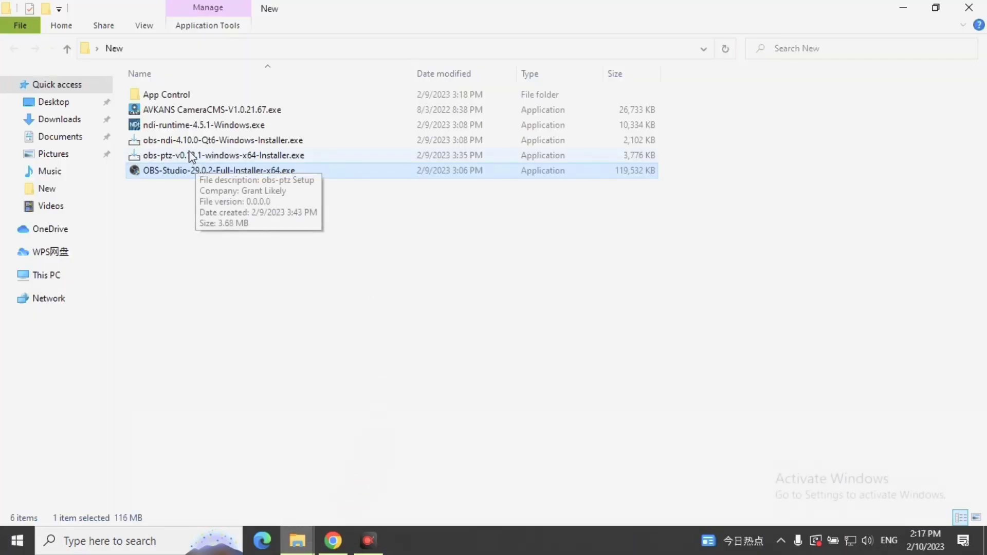
pyautogui.click(217, 141)
pyautogui.doubleClick(217, 141)
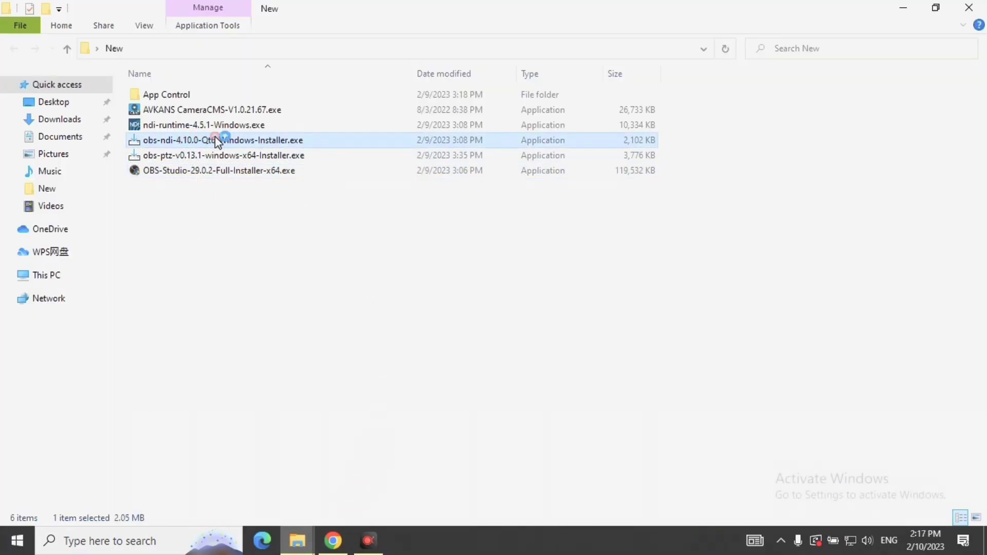
pyautogui.click(577, 385)
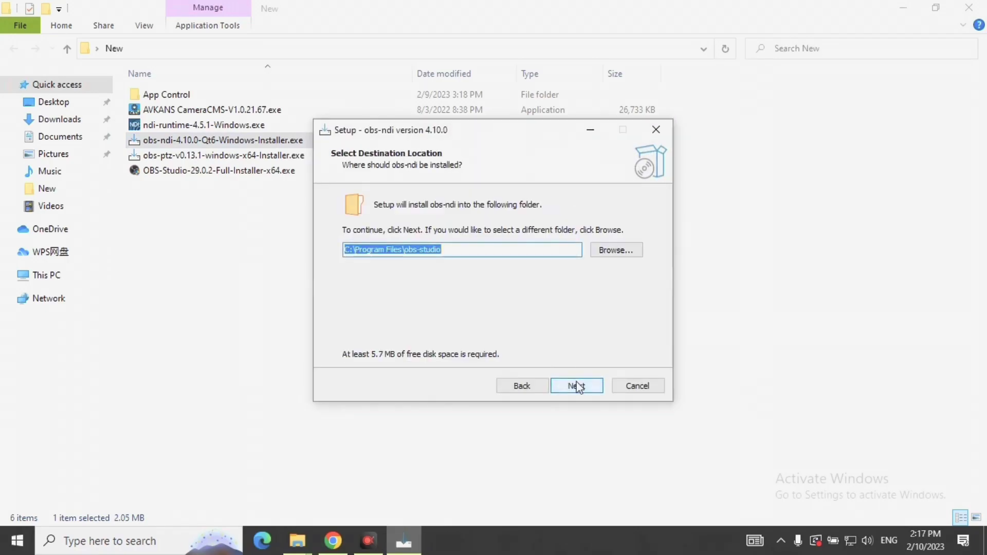
pyautogui.click(577, 386)
pyautogui.click(579, 390)
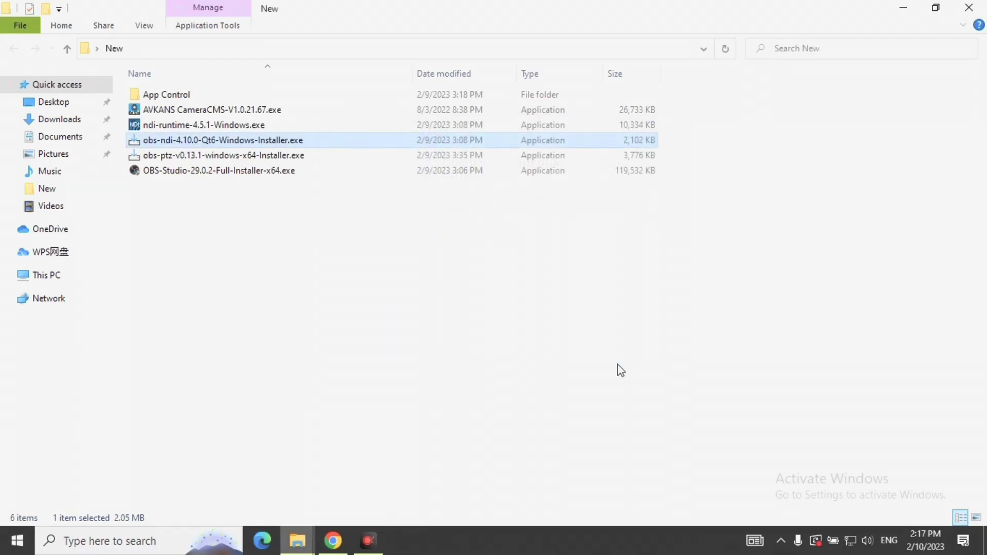
# Install the NDI 4 Runtime, accepting its license, then launch OBS Studio from the desktop.
pyautogui.click(156, 128)
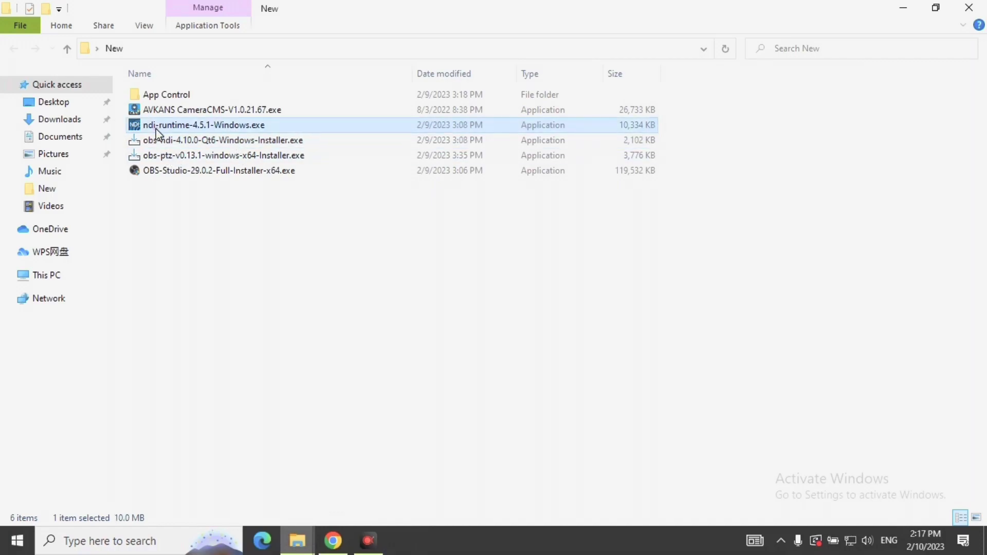
pyautogui.doubleClick(162, 129)
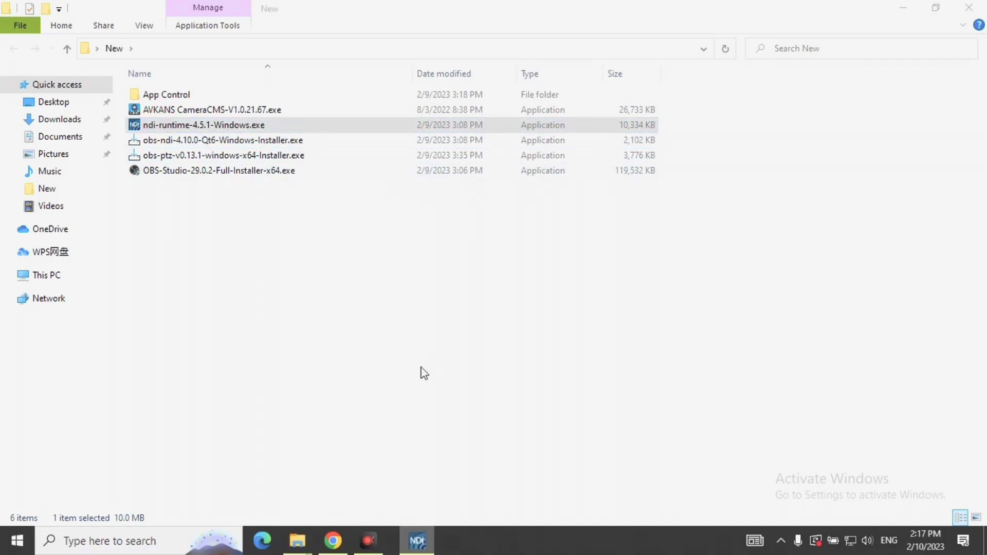
pyautogui.click(428, 342)
pyautogui.click(580, 391)
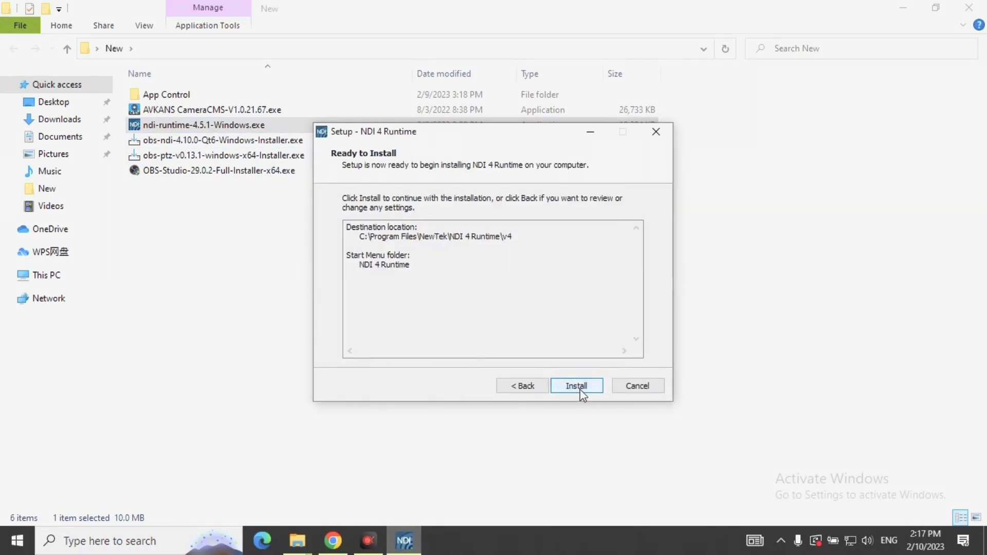
pyautogui.click(580, 392)
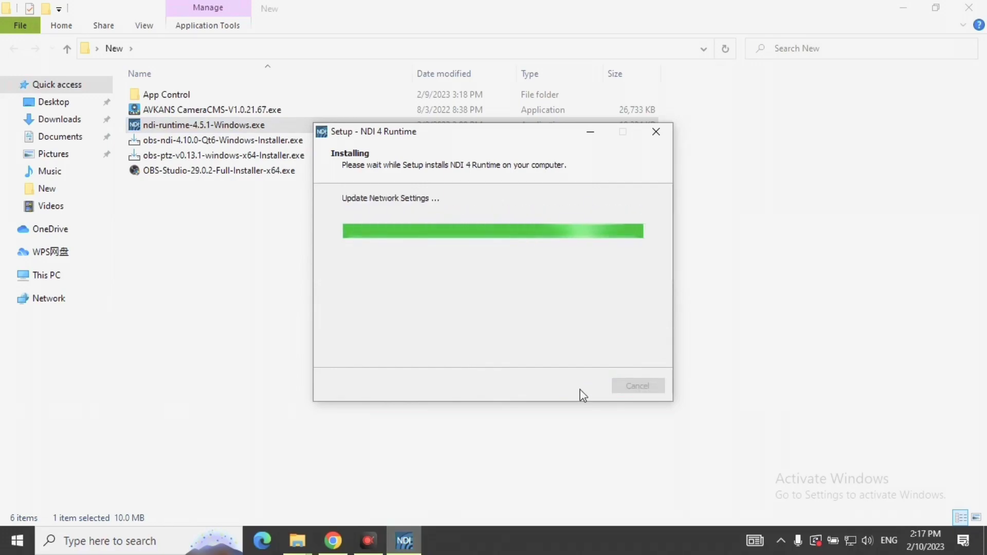
pyautogui.click(580, 392)
pyautogui.click(903, 12)
pyautogui.doubleClick(93, 387)
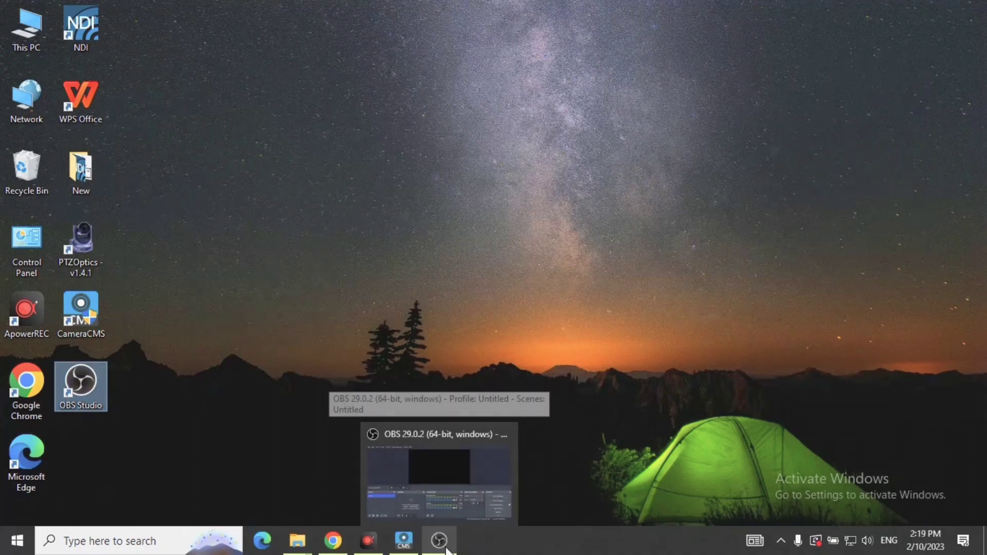
# Add an NDI Source to the scene using the AVKANS NDI CAMERA (Stream) source name.
pyautogui.click(441, 542)
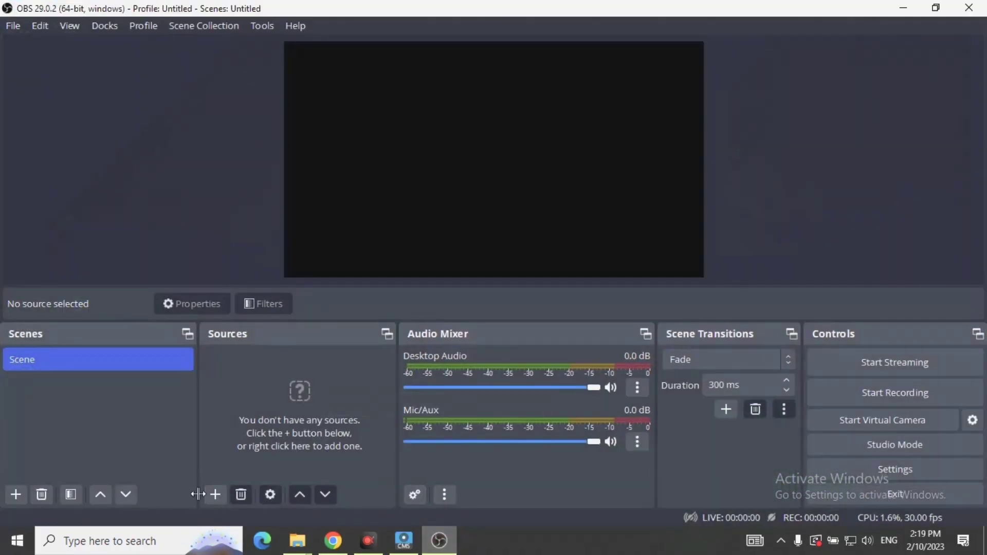
pyautogui.click(214, 494)
pyautogui.click(280, 349)
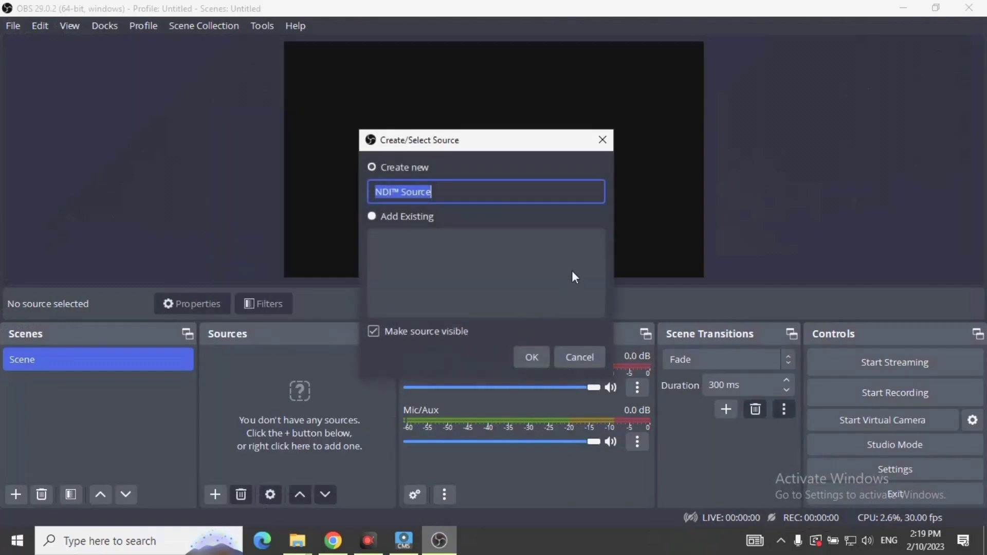
pyautogui.click(532, 357)
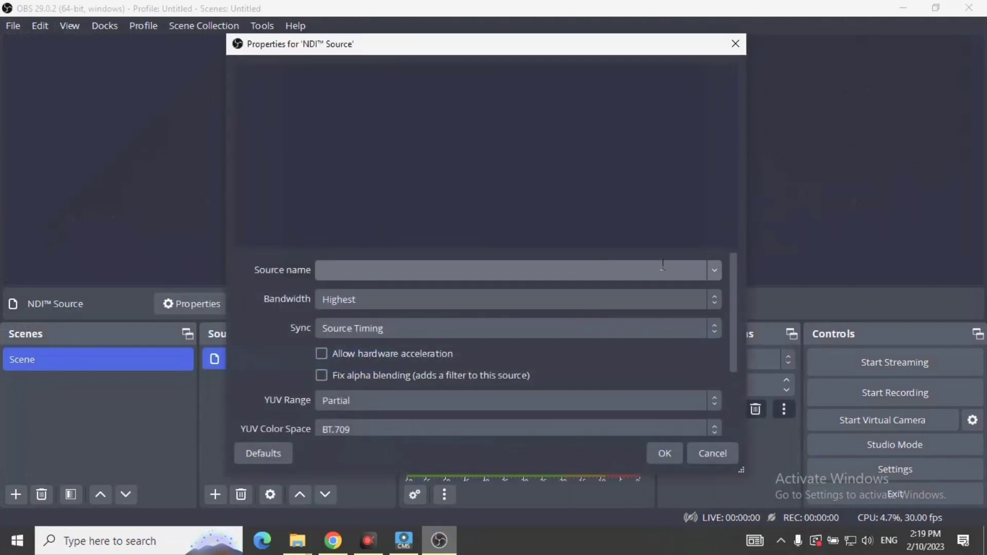
pyautogui.click(710, 266)
pyautogui.click(450, 290)
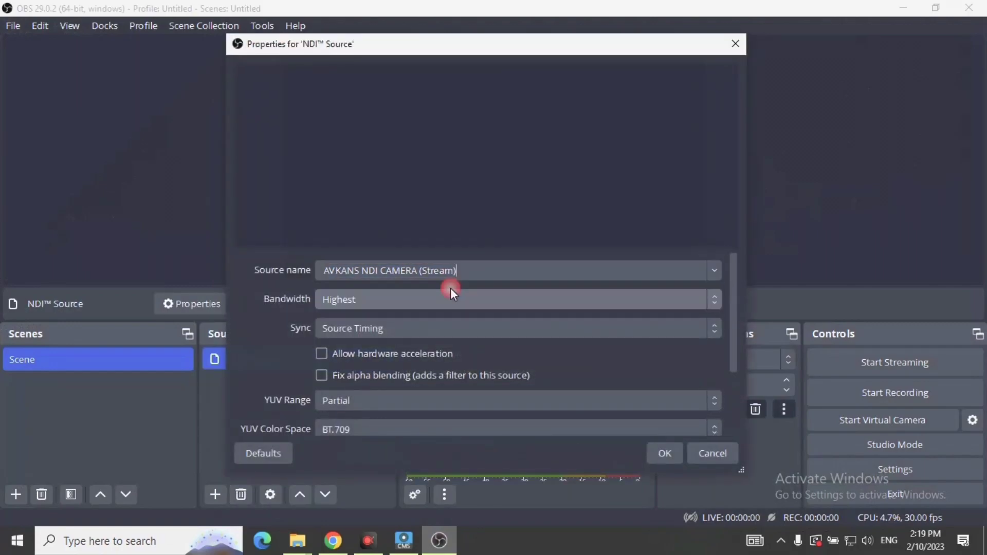
pyautogui.click(662, 453)
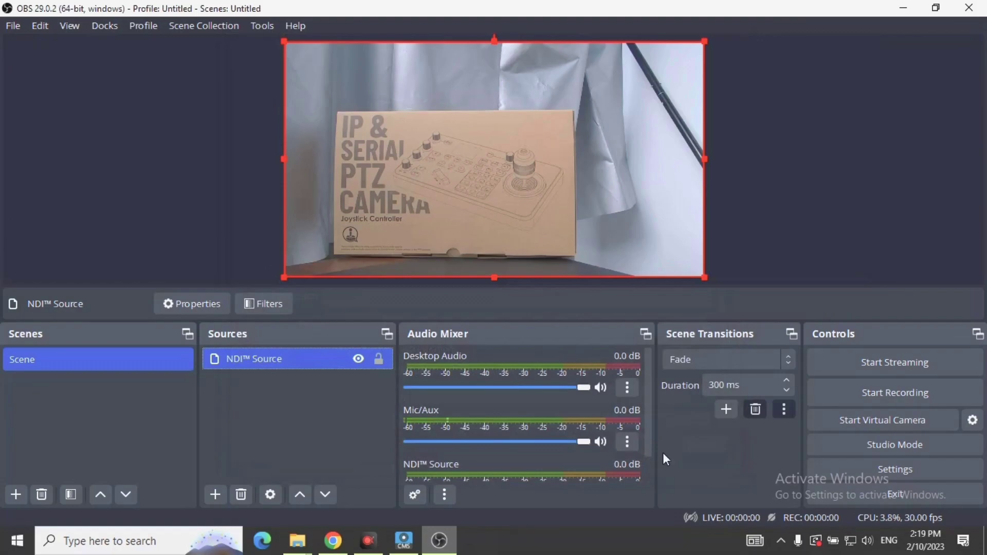
# Install obs-ptz-v0.13.1 from the New folder, then close the folder window.
pyautogui.click(444, 546)
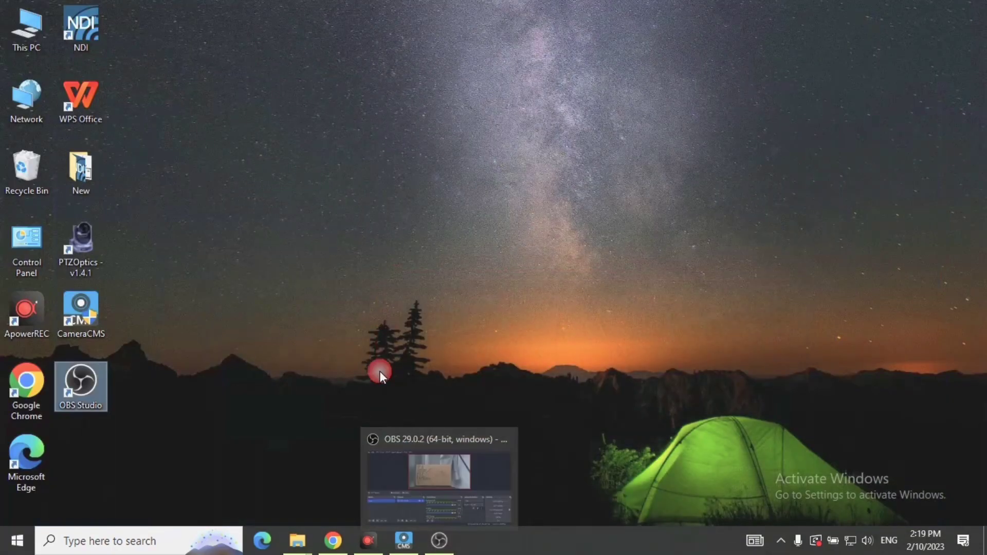
pyautogui.doubleClick(81, 176)
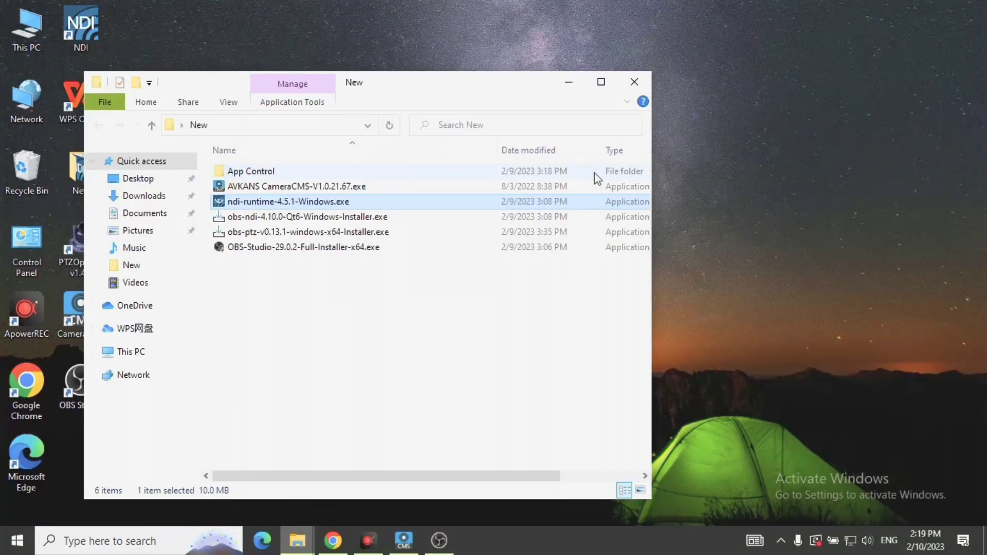
pyautogui.click(608, 78)
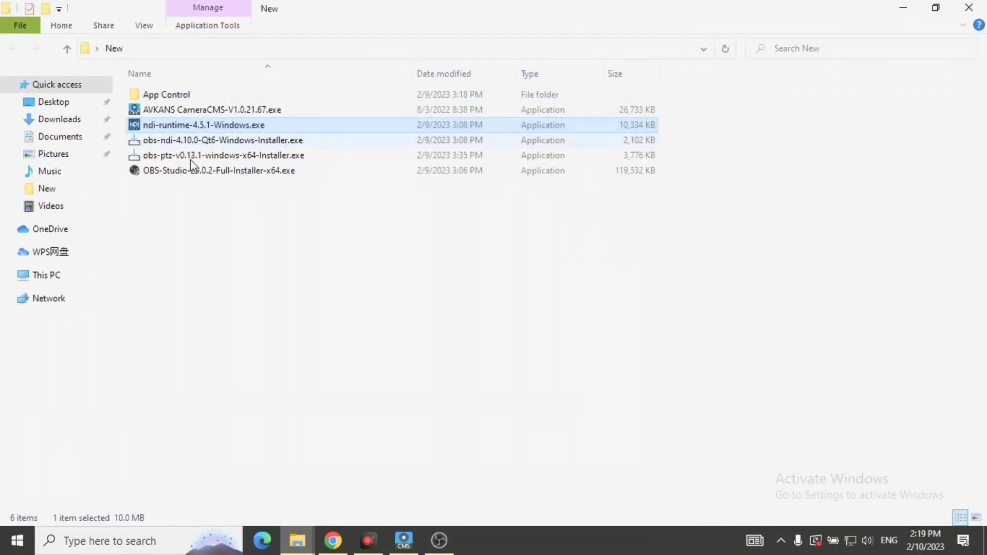
pyautogui.click(160, 158)
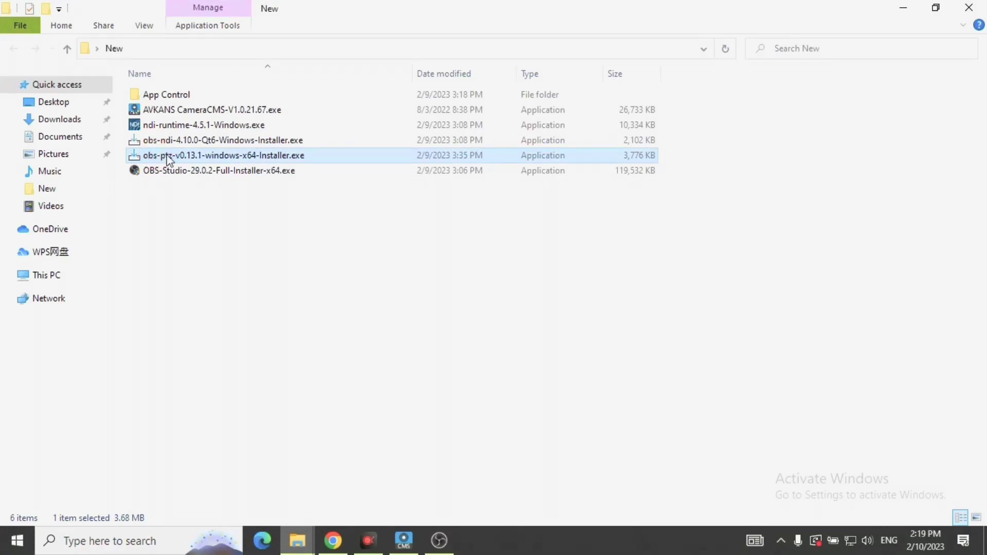
pyautogui.doubleClick(168, 159)
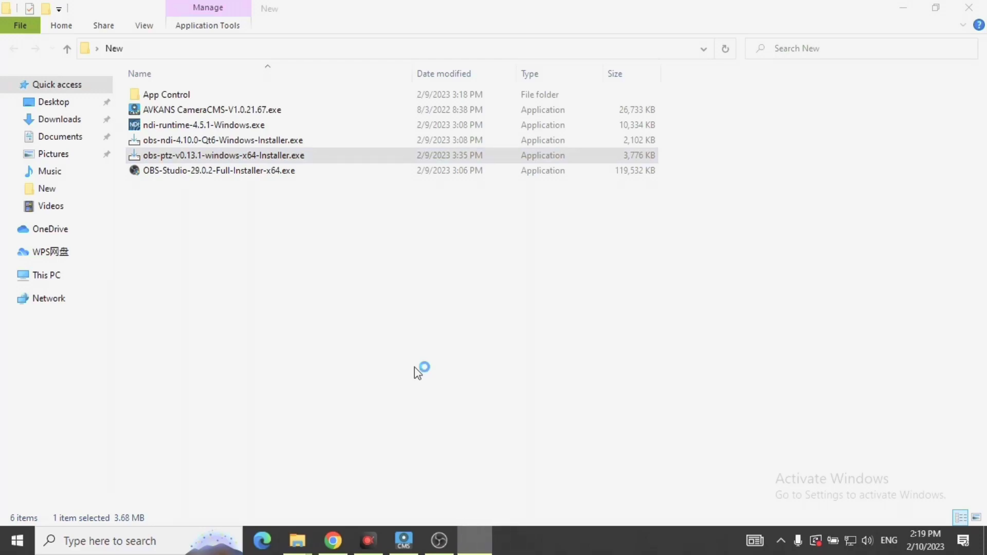
pyautogui.click(575, 386)
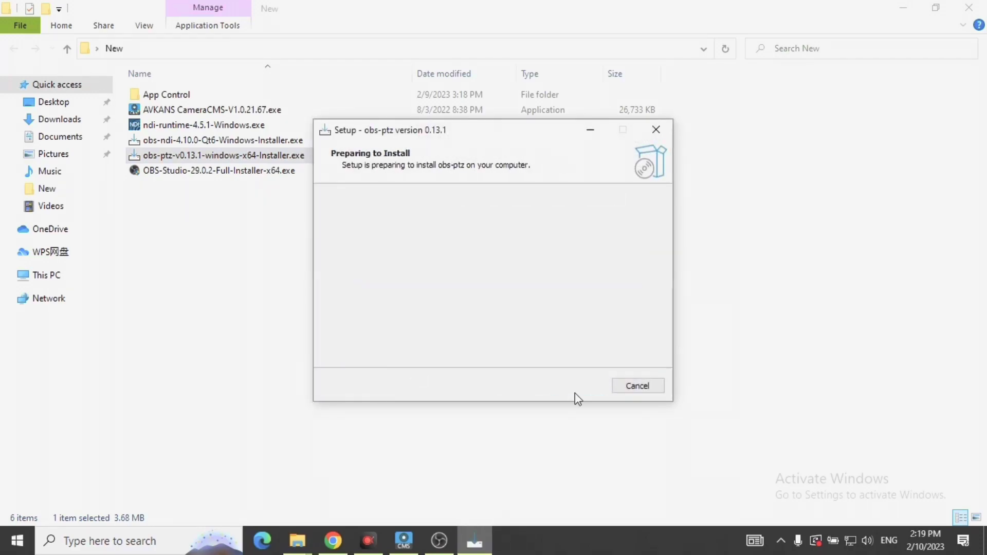
pyautogui.click(580, 390)
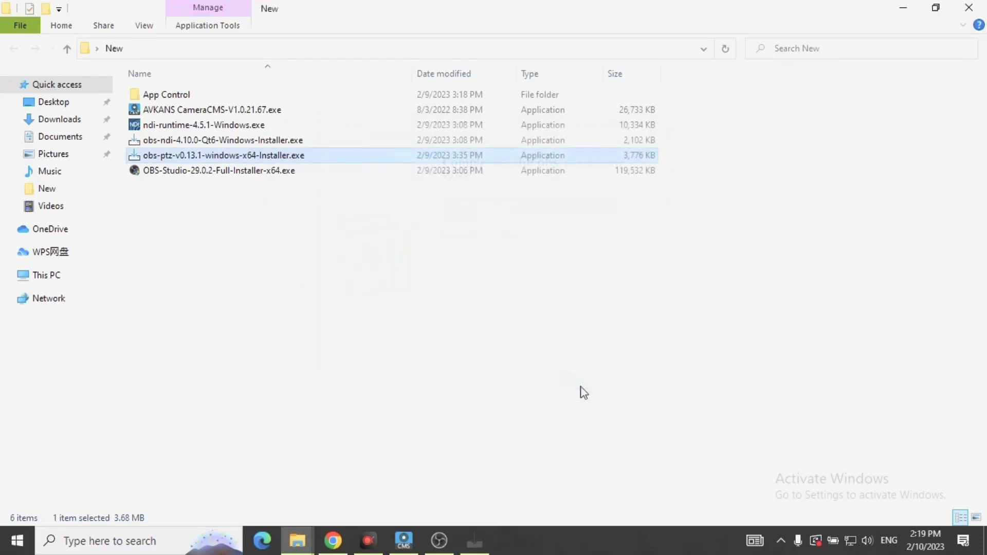
pyautogui.click(495, 468)
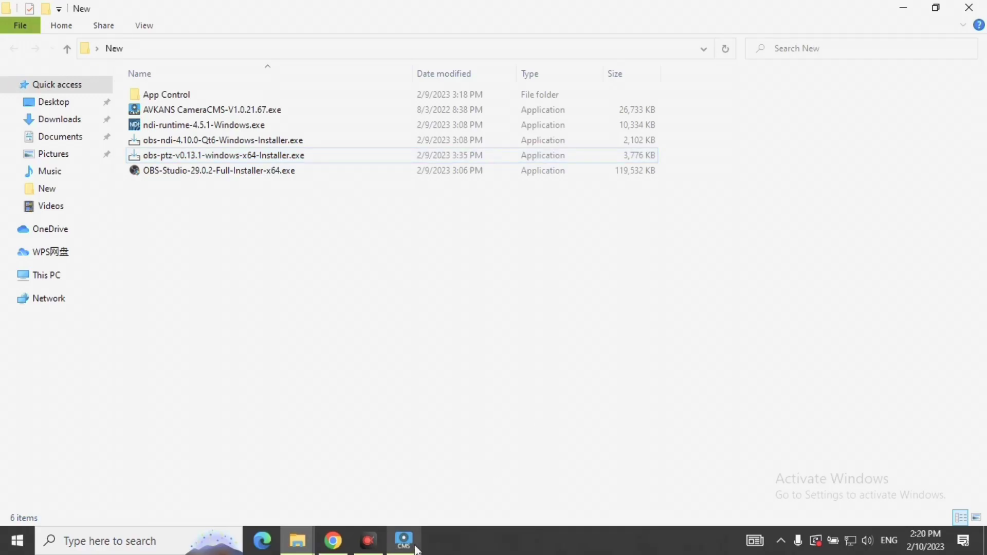
pyautogui.click(973, 8)
# Relaunch OBS Studio, enable the PTZ Controls dock, and open its PTZ Device Settings.
pyautogui.doubleClick(84, 388)
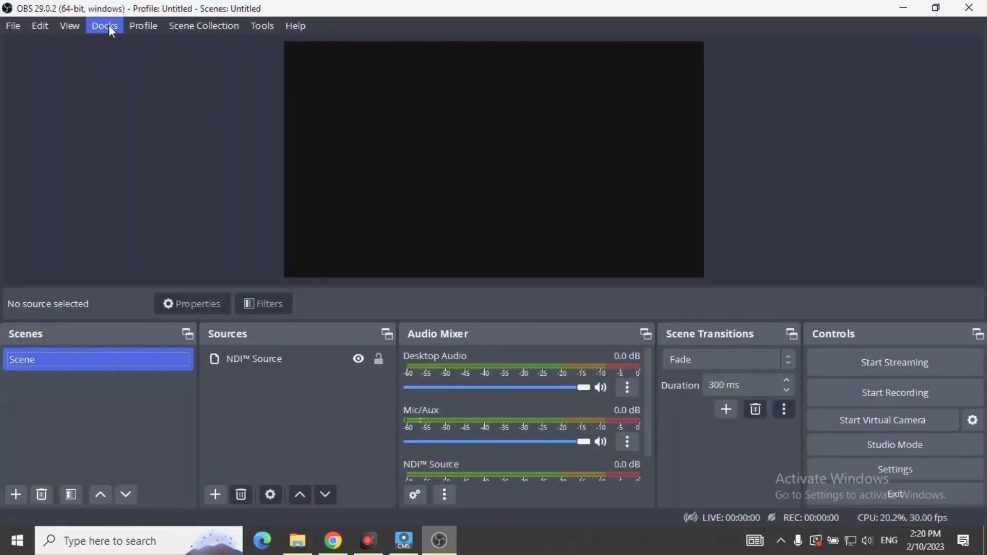
pyautogui.click(109, 25)
pyautogui.click(145, 248)
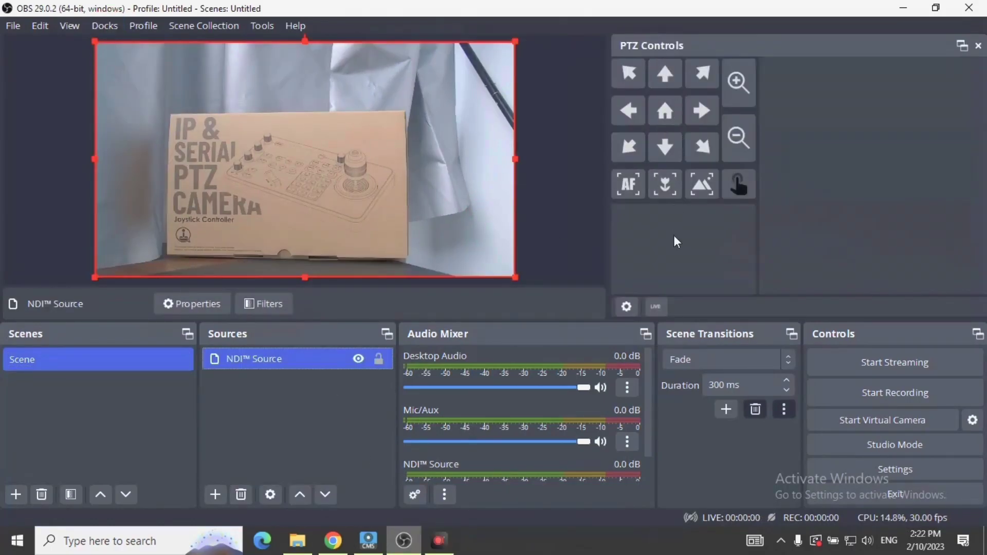
pyautogui.click(626, 306)
# Add a VISCA (TCP) PTZ device at 192.168.0.101, port 5678, and apply it.
pyautogui.click(239, 425)
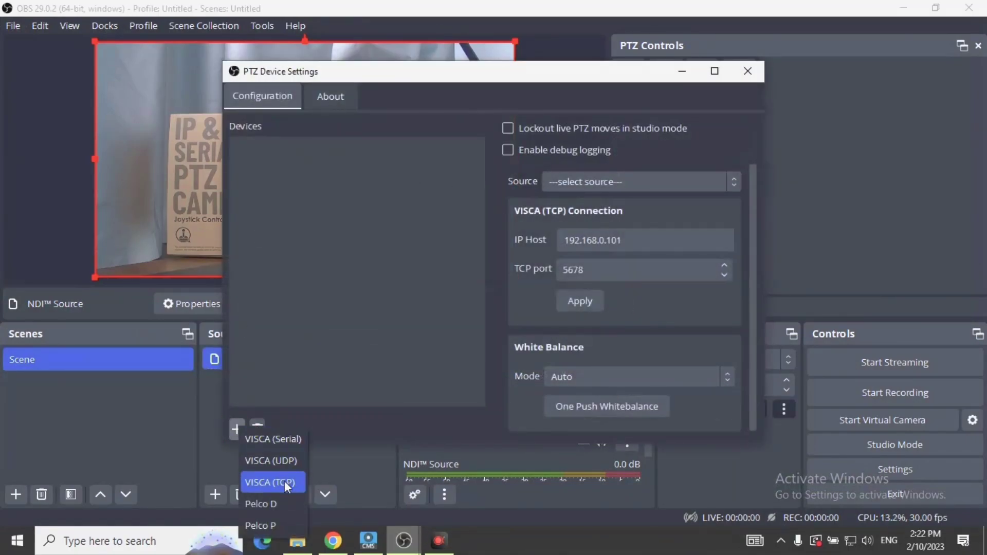
pyautogui.click(268, 482)
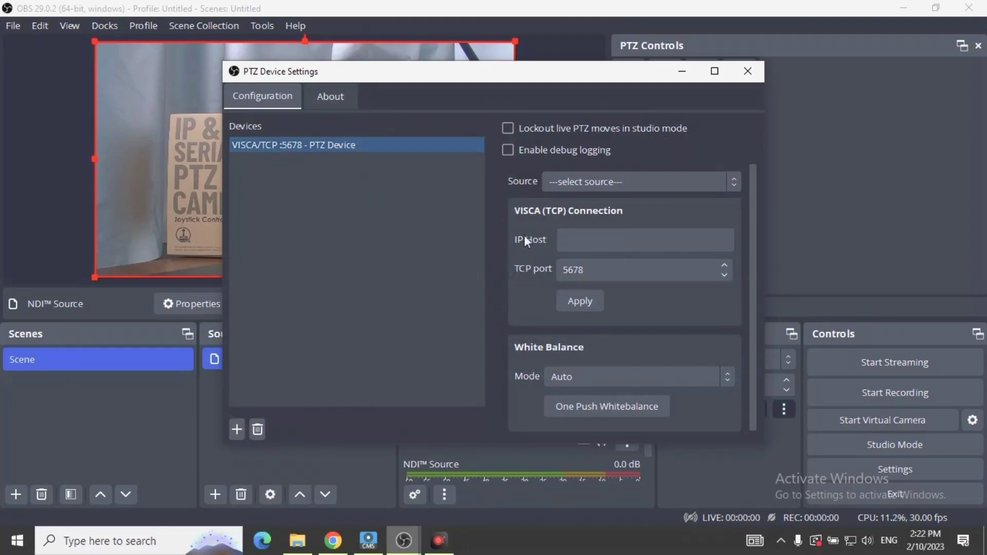
pyautogui.click(637, 239)
pyautogui.write('92')
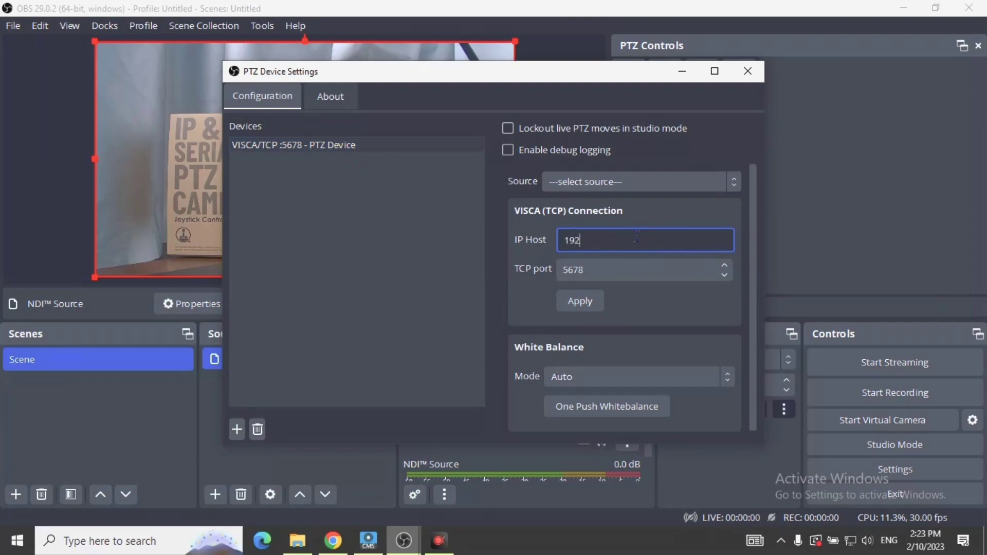
pyautogui.write('.168.')
pyautogui.write('0.')
pyautogui.write('101')
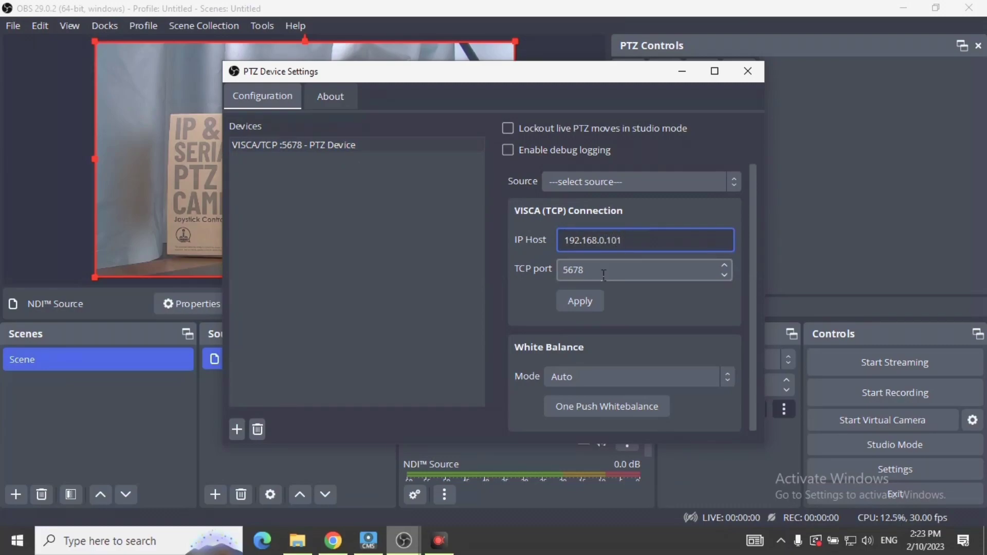
pyautogui.click(577, 298)
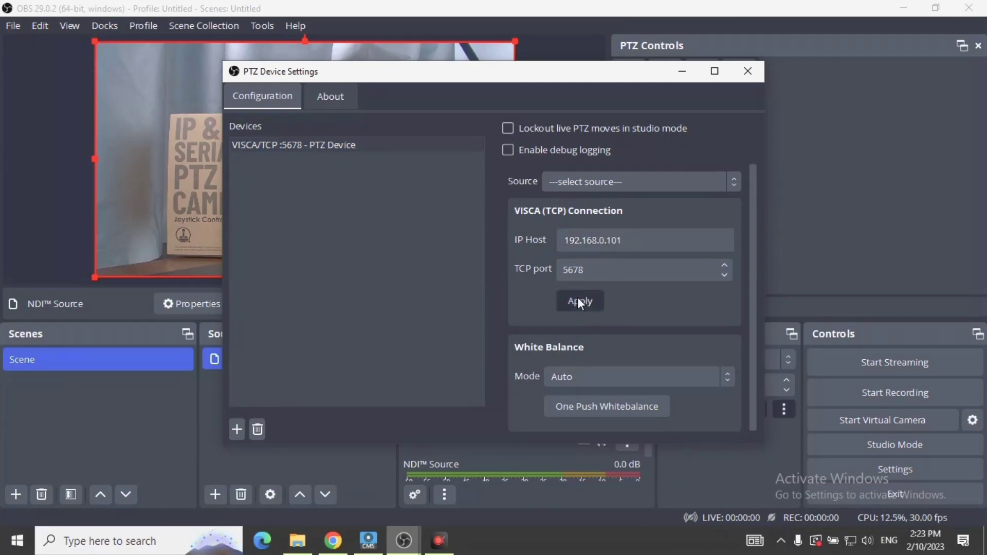
pyautogui.click(942, 479)
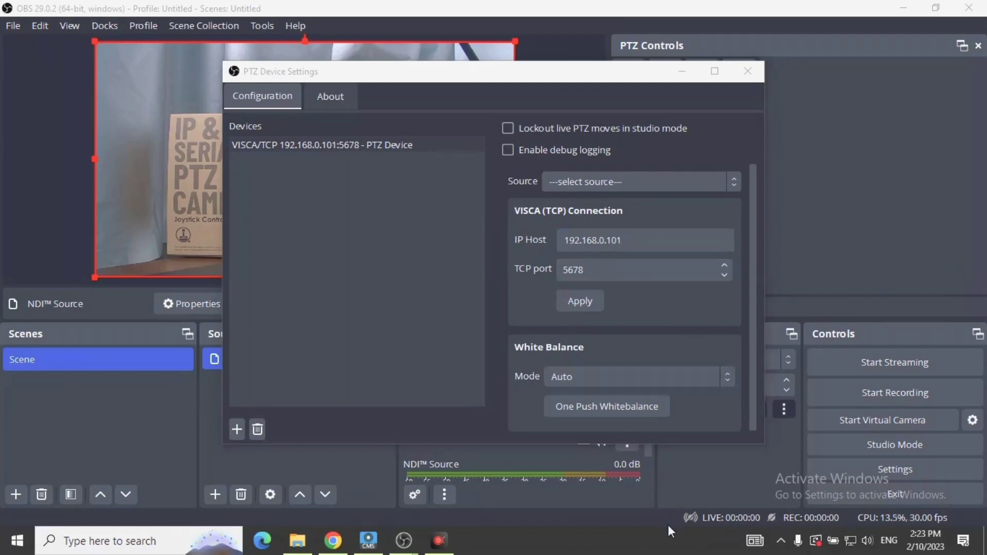
pyautogui.click(583, 306)
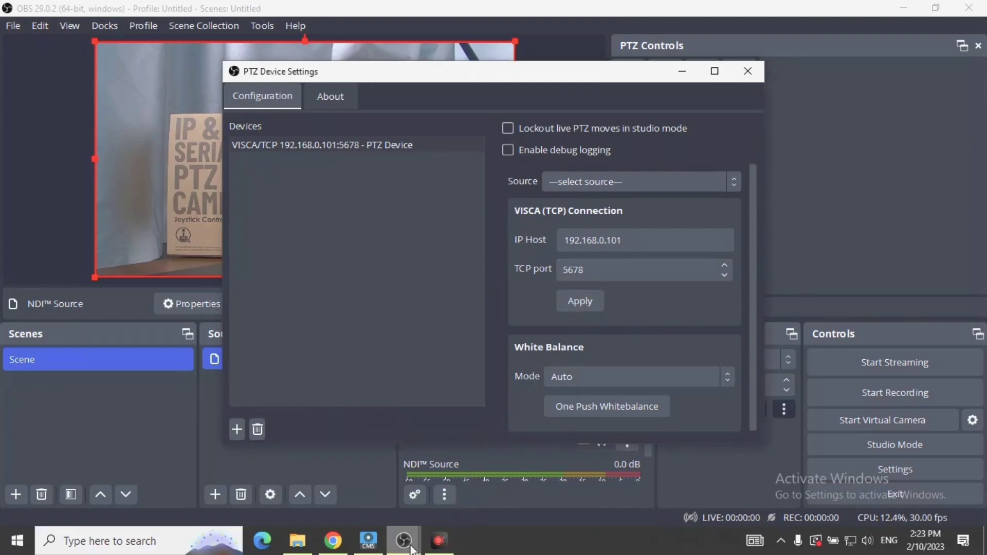
pyautogui.moveTo(403, 541)
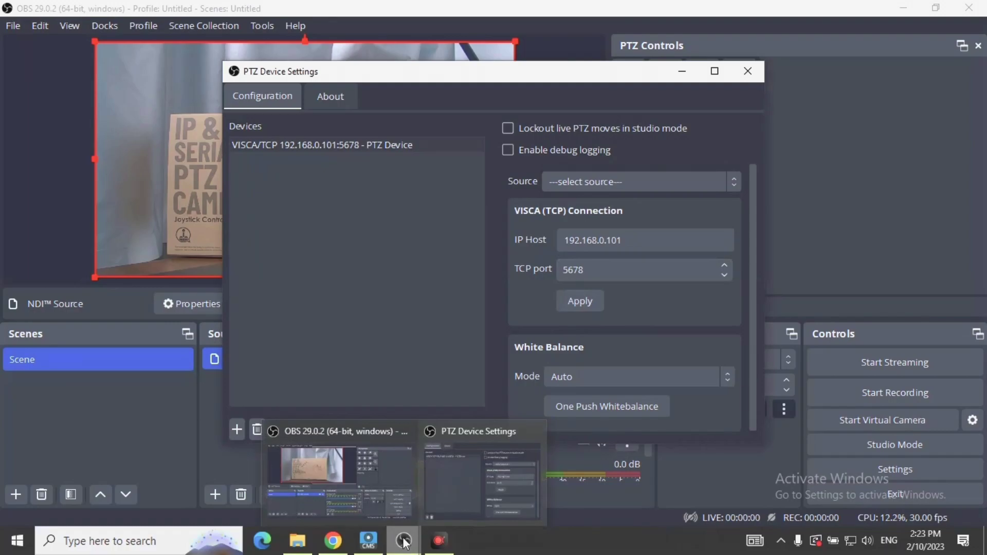
# Open the camera's protocol settings in CameraCMS, keeping TCP as the control protocol.
pyautogui.click(368, 540)
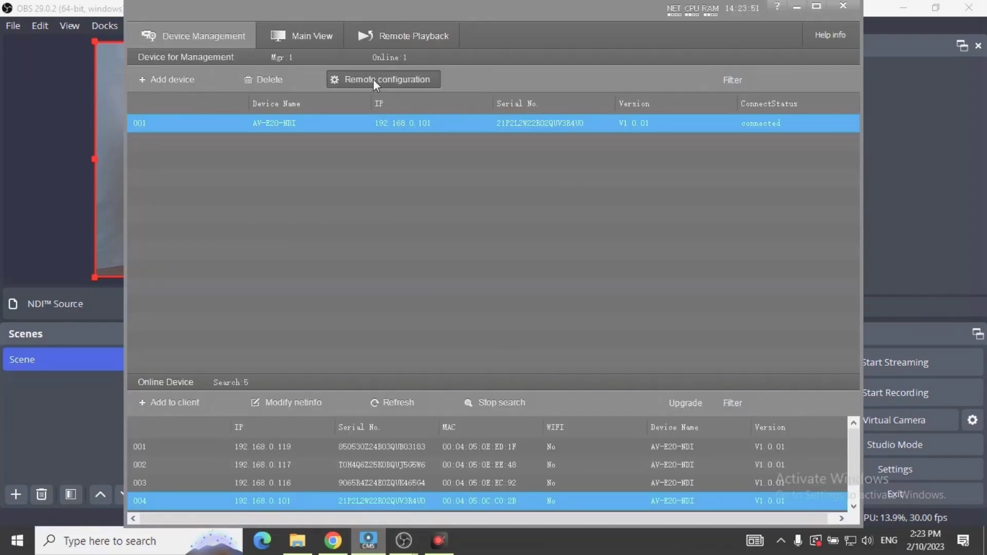
pyautogui.click(374, 80)
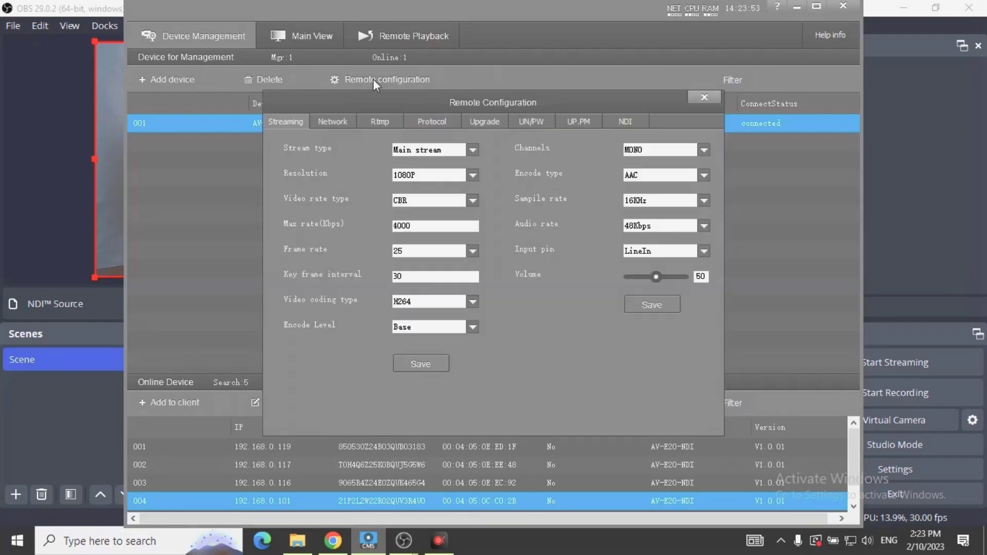
pyautogui.click(444, 126)
pyautogui.click(430, 183)
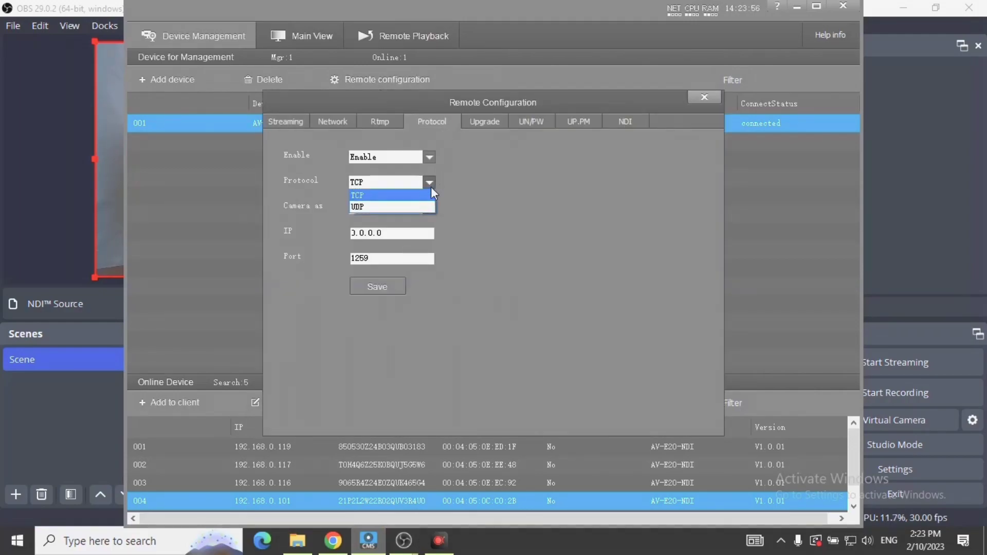
pyautogui.click(367, 199)
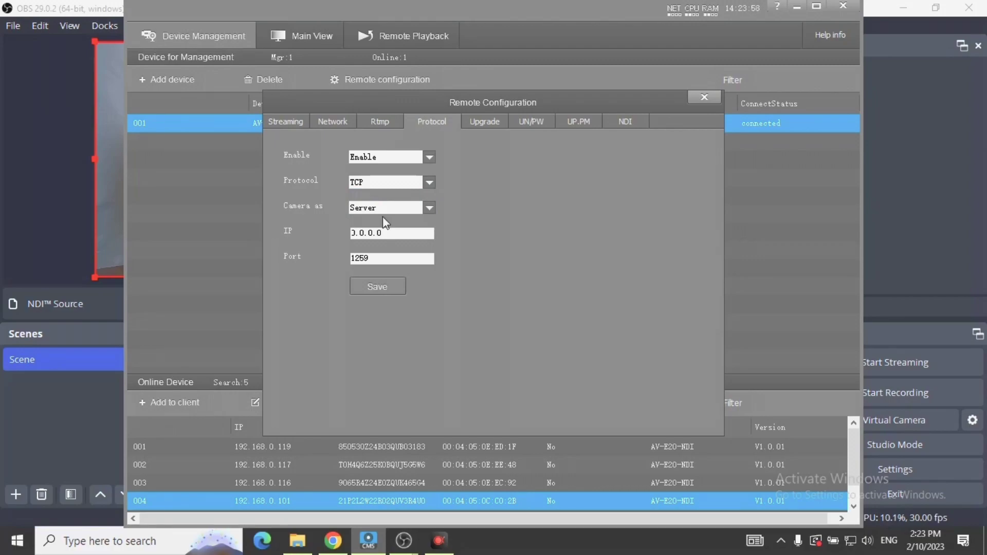
# Replace port 1259 with 5678, save, and close the remote configuration.
pyautogui.moveTo(395, 234); pyautogui.dragTo(295, 232)
pyautogui.write('192.')
pyautogui.write('168')
pyautogui.moveTo(371, 262); pyautogui.dragTo(290, 262)
pyautogui.write('5678')
pyautogui.click(393, 289)
pyautogui.click(704, 97)
# Pan the NDI camera right and left from PTZ Controls, return it home, then quit OBS.
pyautogui.click(794, 10)
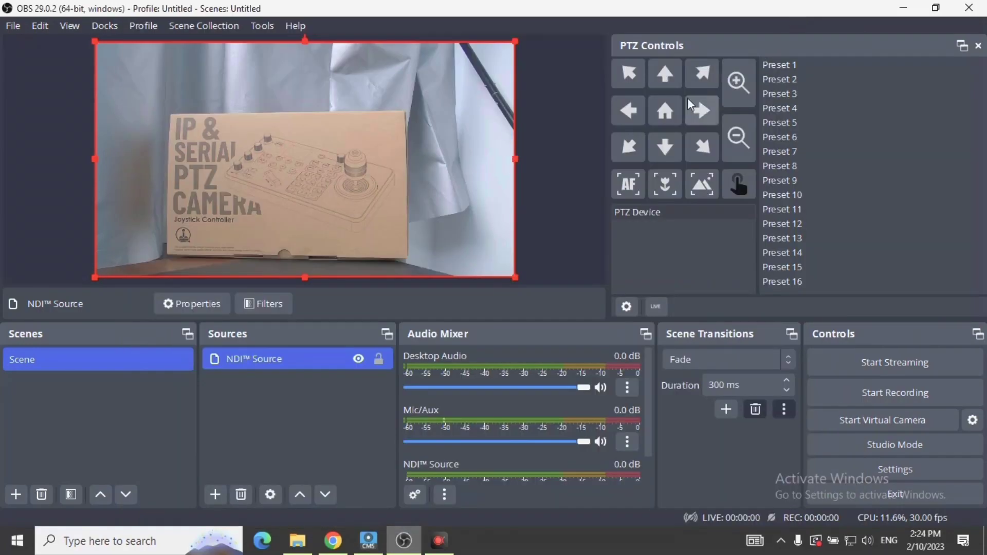
pyautogui.click(689, 114)
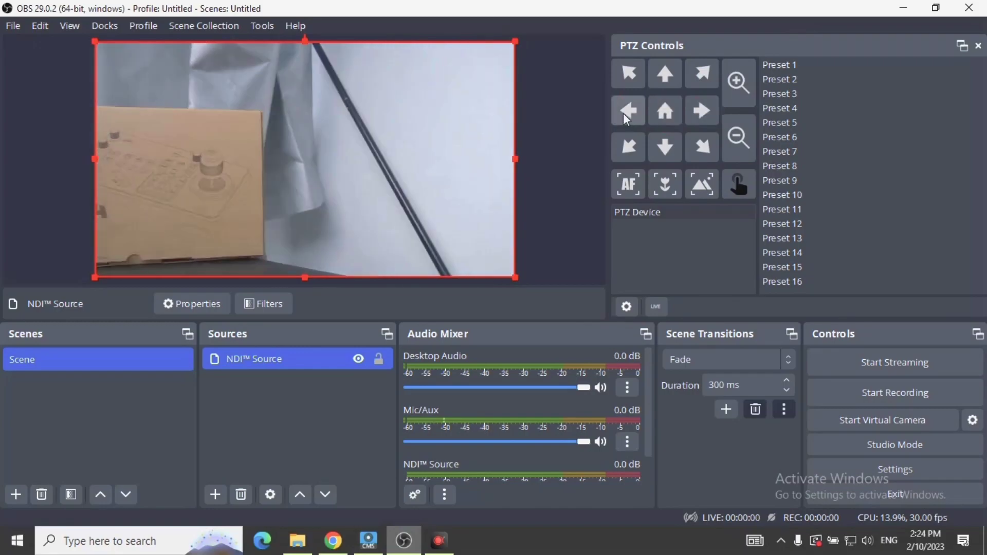
pyautogui.click(625, 115)
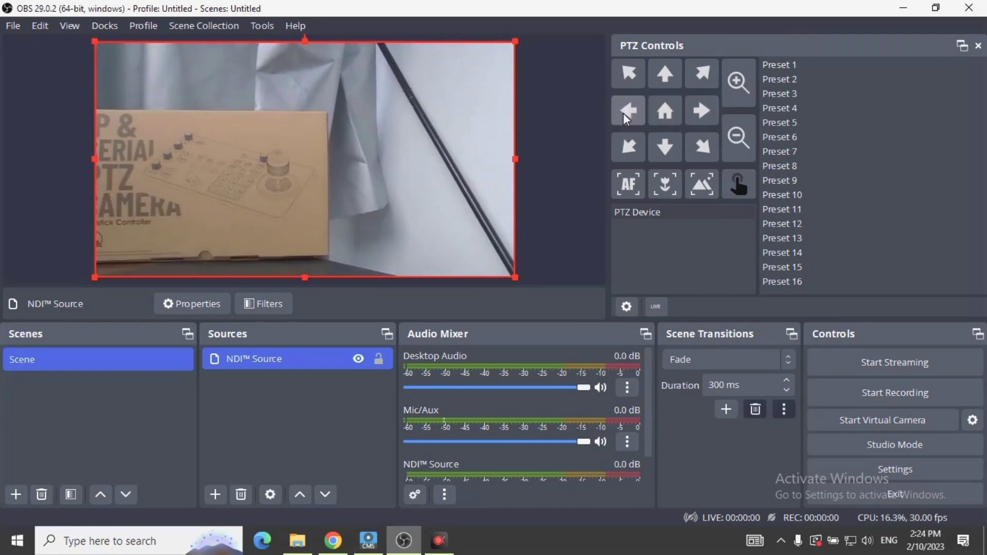
pyautogui.click(665, 112)
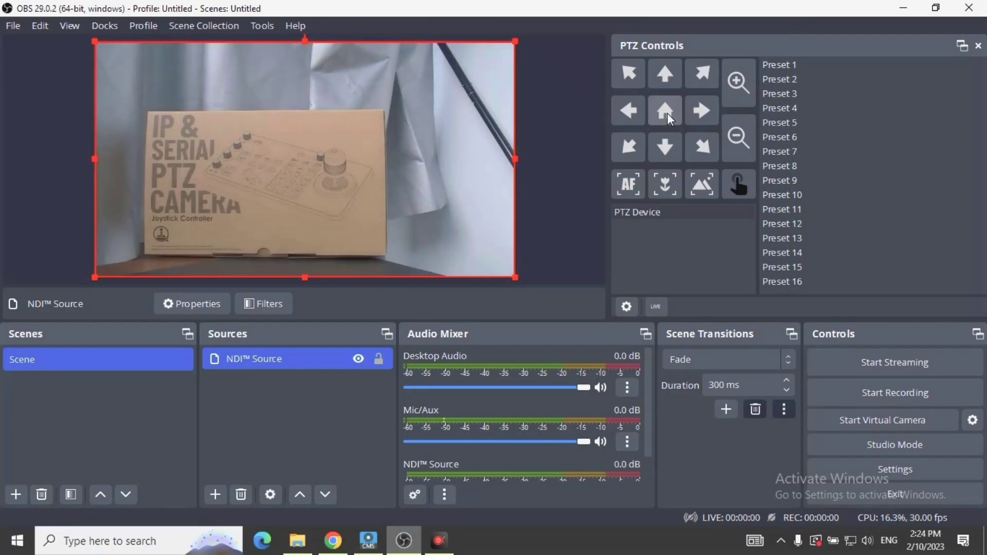
pyautogui.click(944, 493)
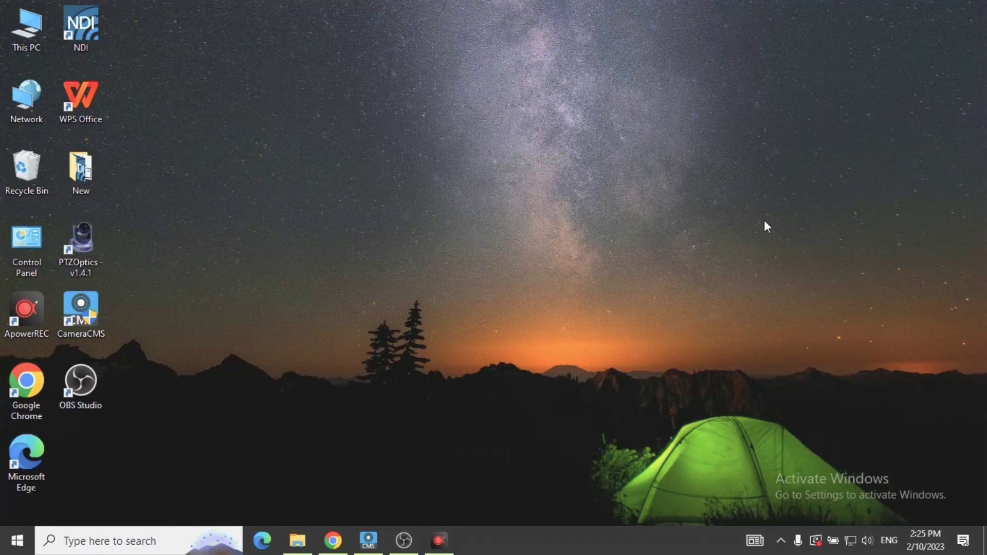
# Launch PTZOptics, set Camera1's IP to 192.168.0.101 in Multi Camera Setting, and select Camera1.
pyautogui.click(91, 238)
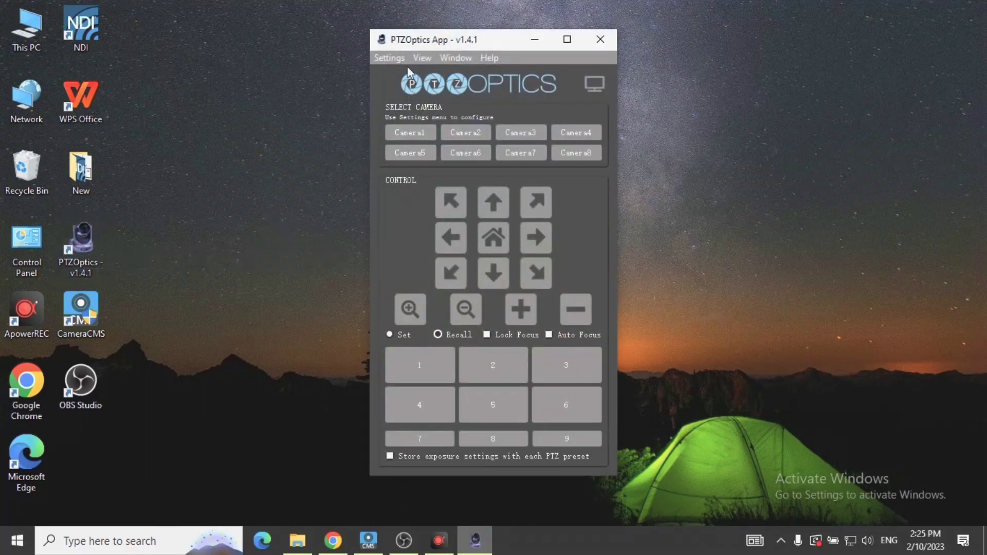
pyautogui.click(389, 58)
pyautogui.click(412, 72)
pyautogui.press('Tab')
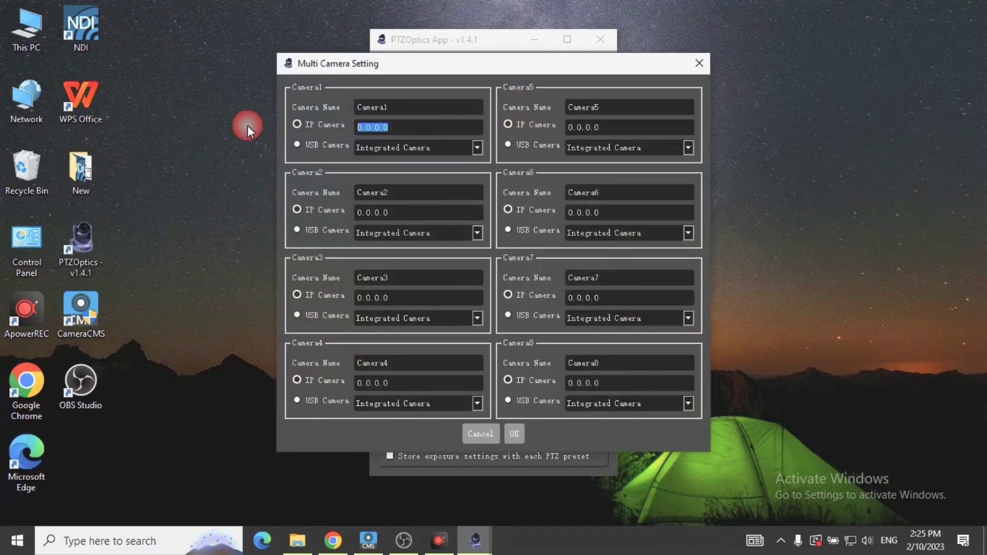
pyautogui.write('192.168')
pyautogui.write('.0.101')
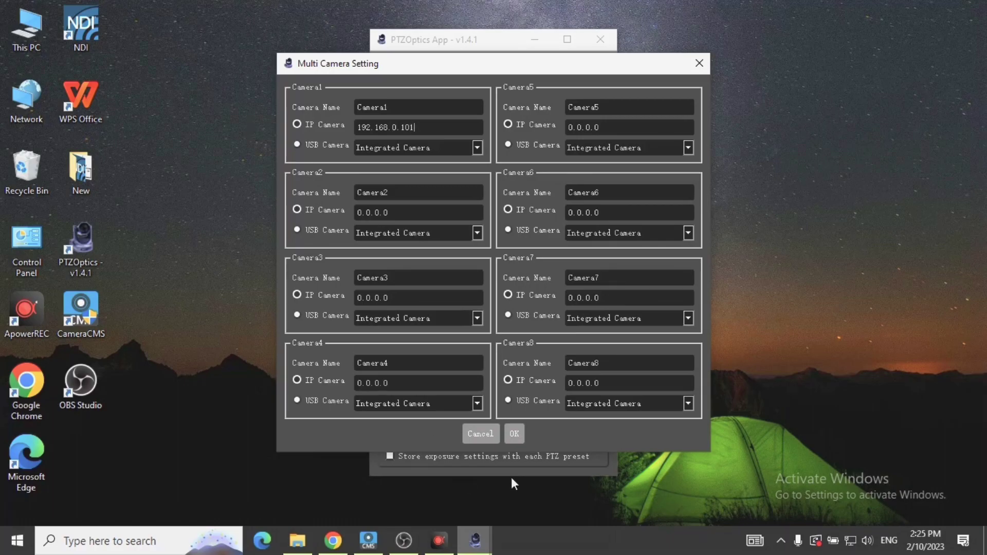
pyautogui.click(515, 434)
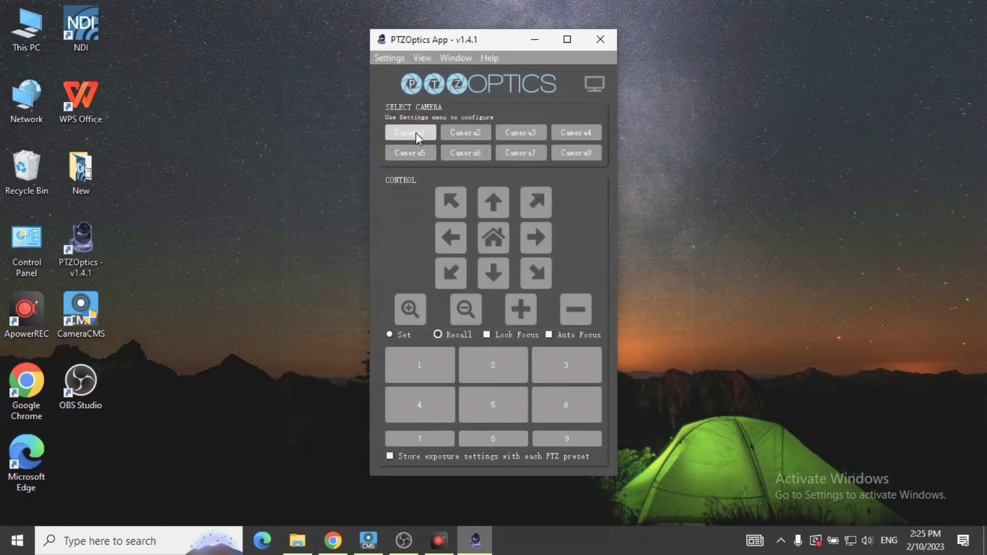
pyautogui.click(470, 58)
# Open the Preview Window, allow it through the firewall, and uncheck Snap.
pyautogui.click(482, 73)
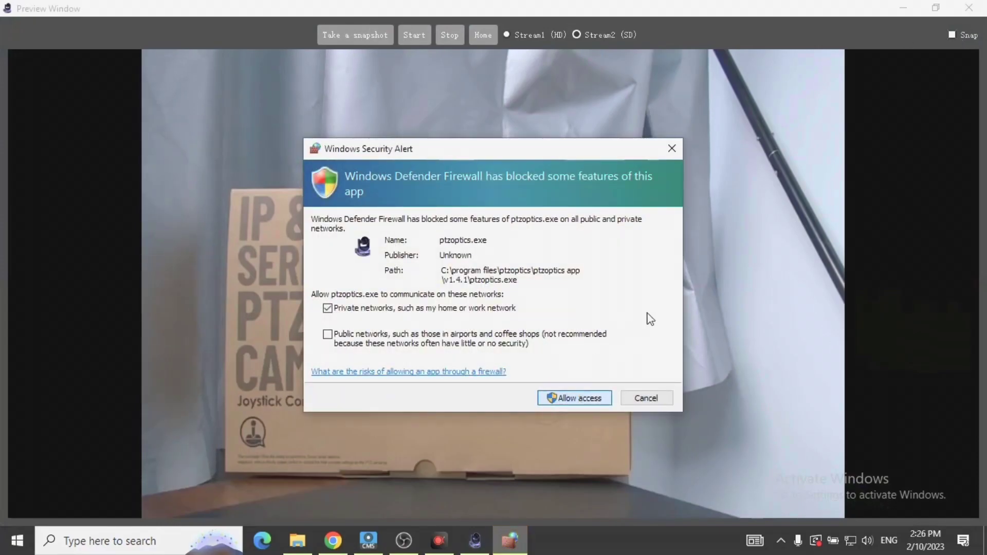
pyautogui.click(578, 400)
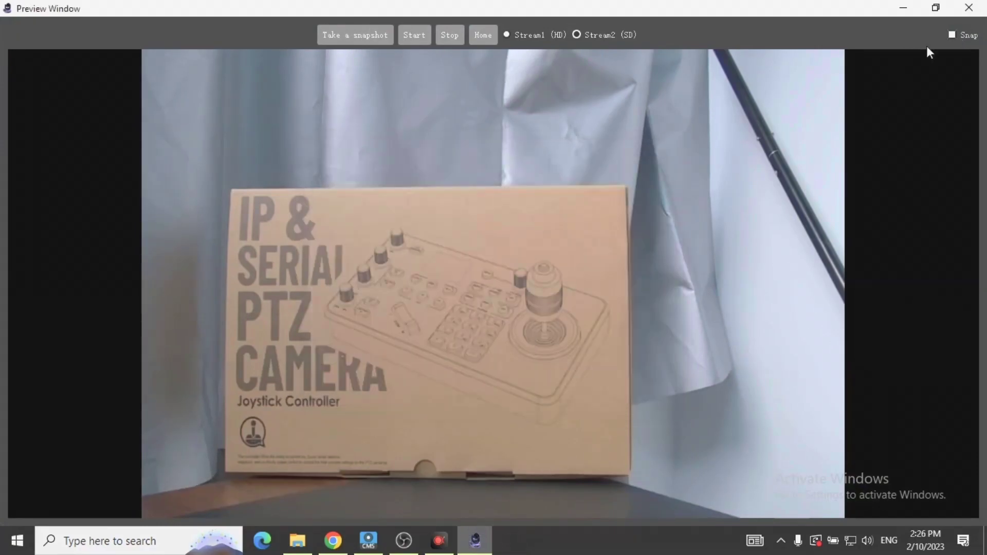
pyautogui.click(952, 34)
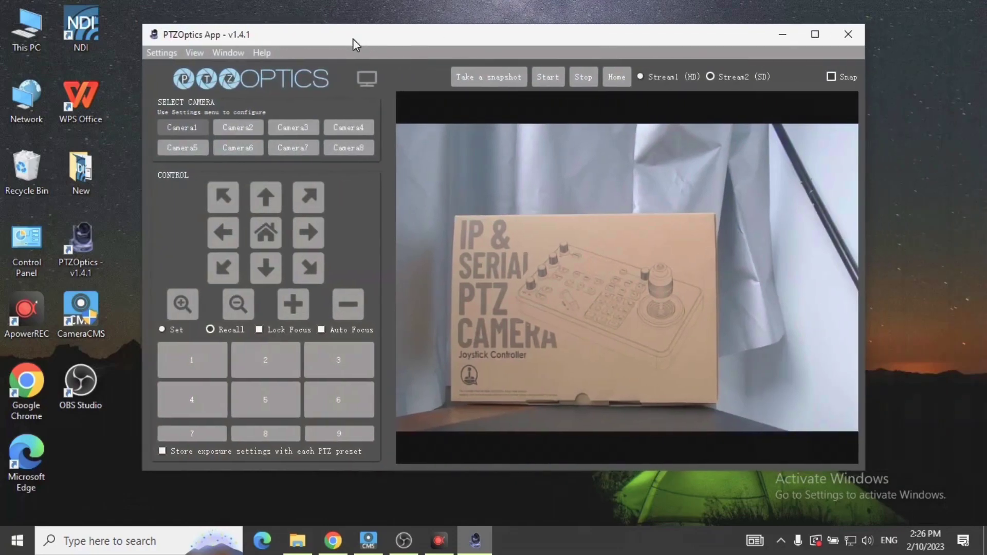
# Pan the camera left and right, then tilt it down.
pyautogui.click(224, 232)
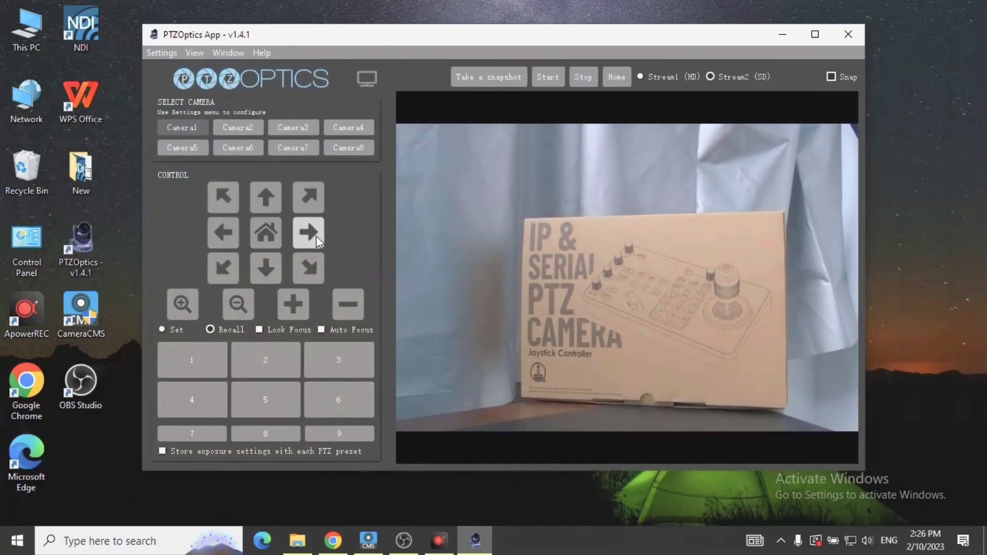
pyautogui.click(312, 236)
pyautogui.click(266, 265)
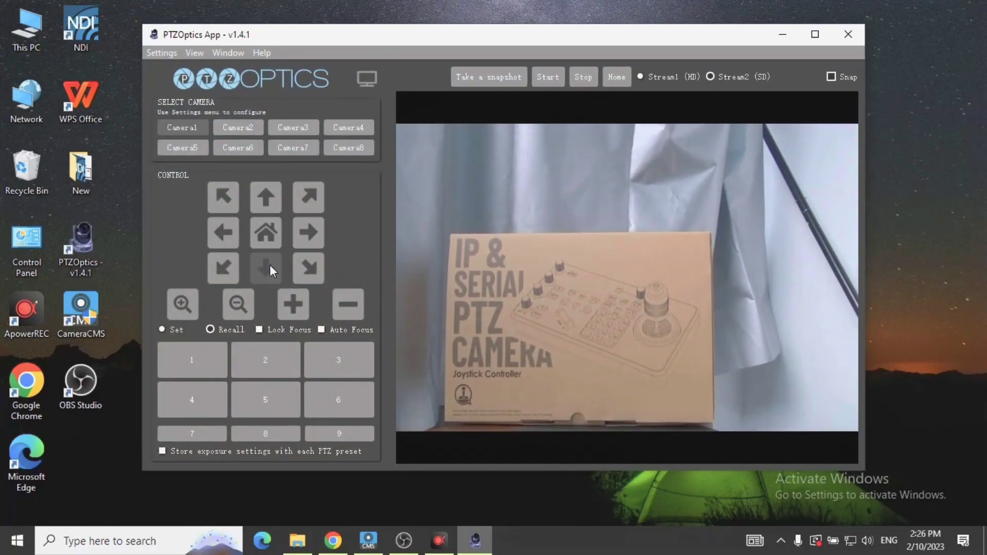
# Reopen CameraCMS's Protocol tab, check the TCP protocol, and set Camera as to Server.
pyautogui.click(368, 540)
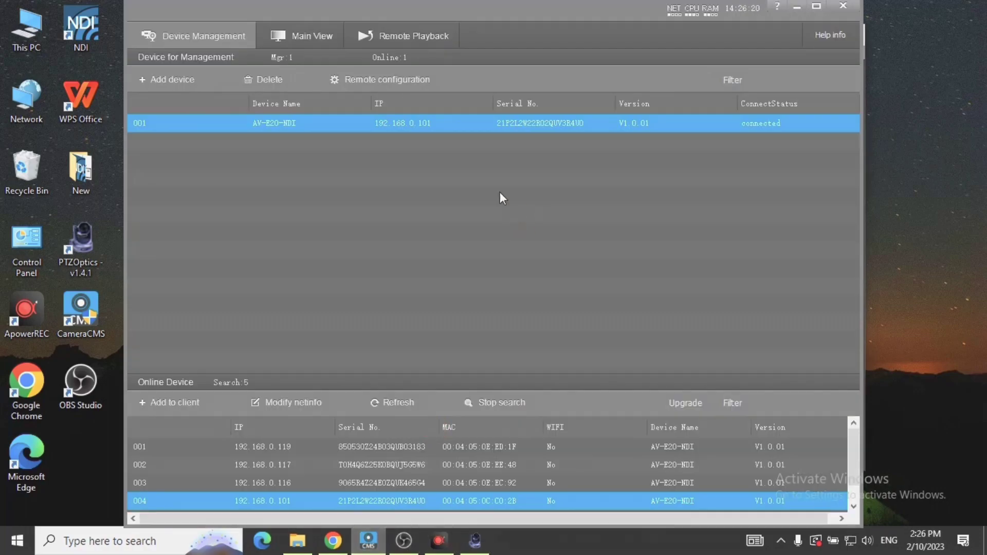
pyautogui.click(388, 89)
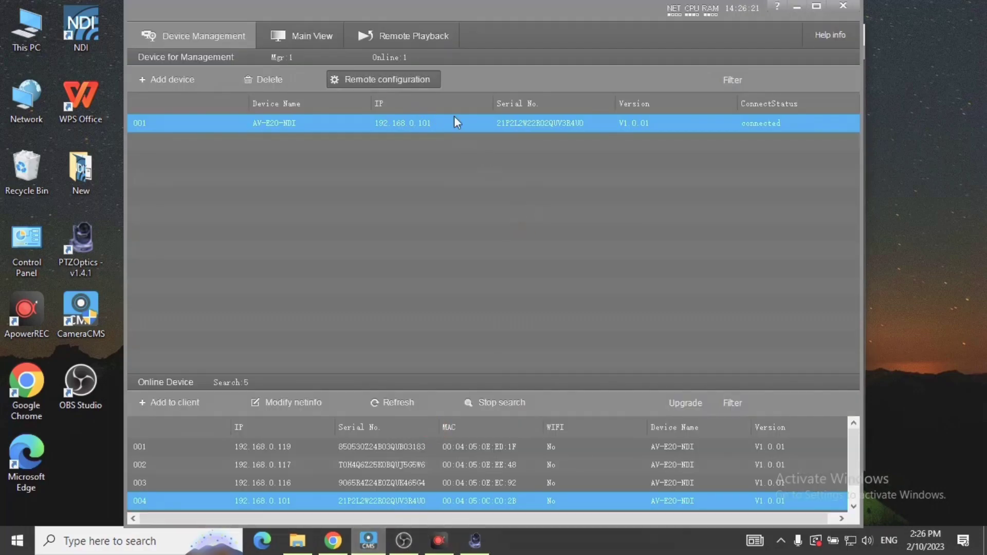
pyautogui.click(442, 124)
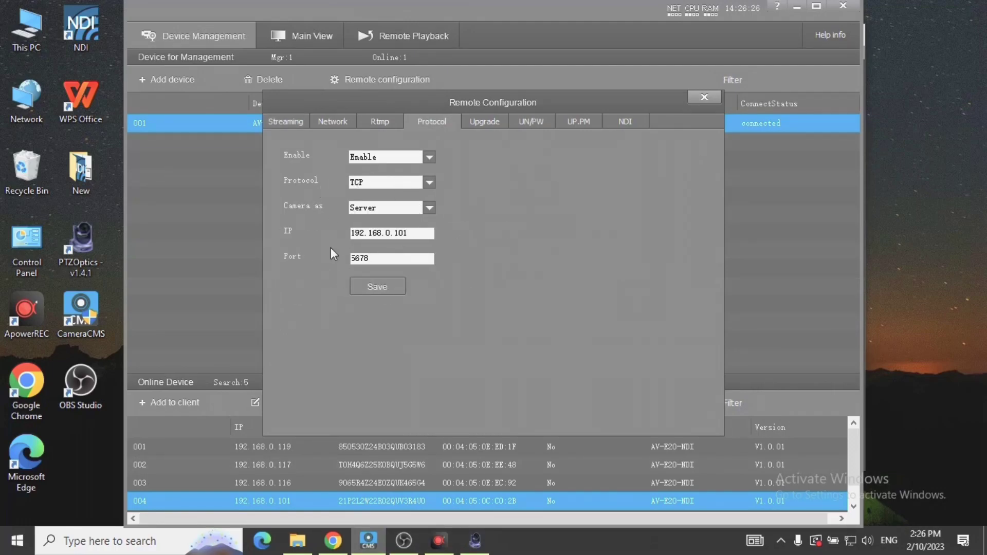
pyautogui.click(380, 183)
pyautogui.click(396, 209)
pyautogui.click(379, 232)
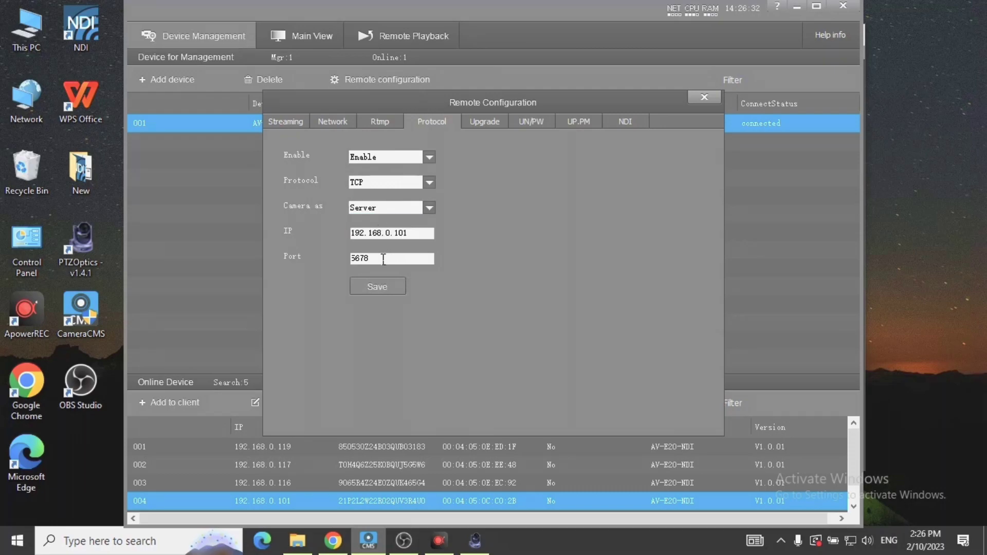